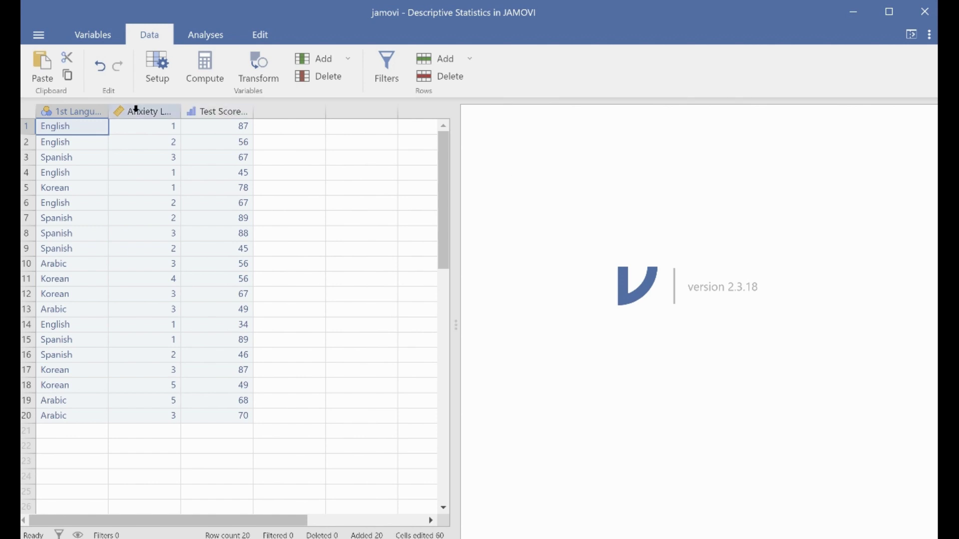
Review the variable setups of 1st Language, Anxiety Level and Test Score in %
double_click(77, 114)
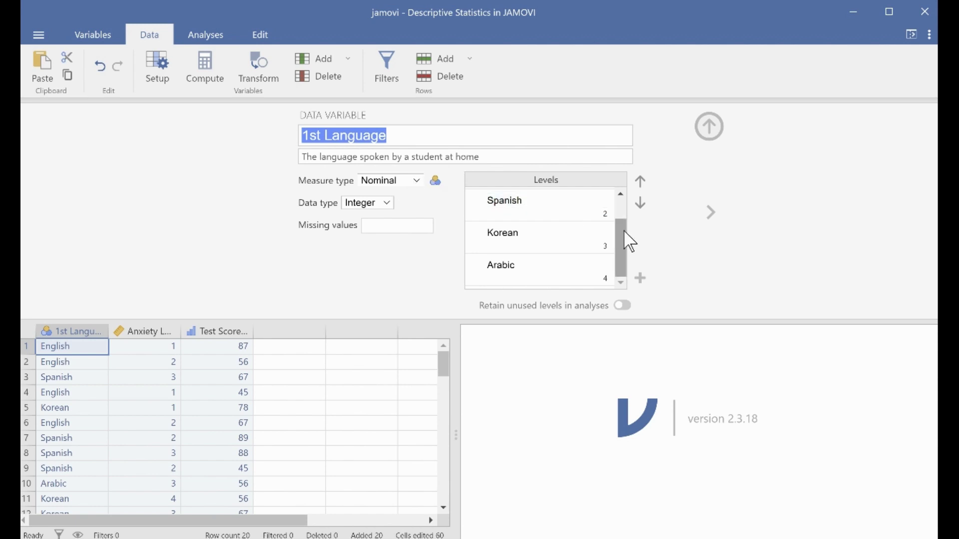
left_click_drag(623, 235, 622, 202)
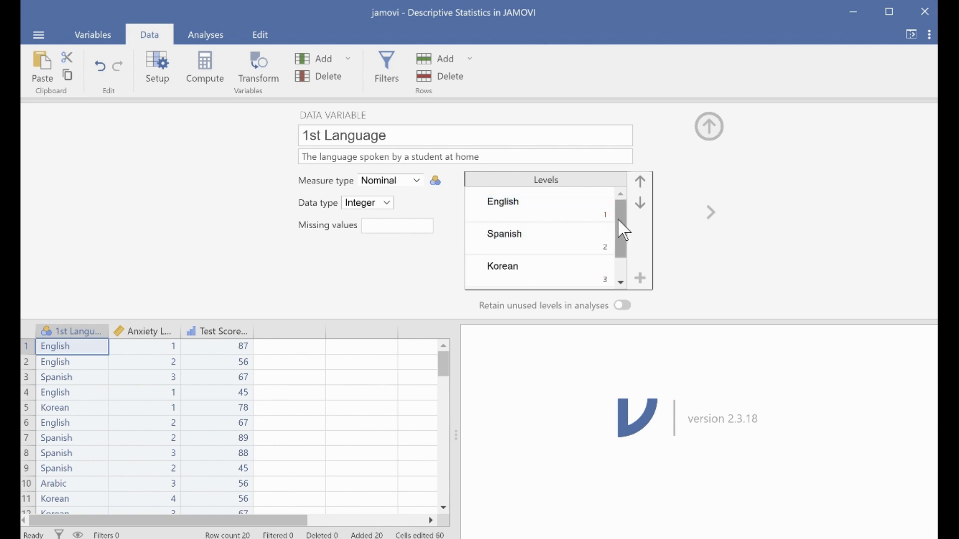
left_click_drag(618, 220, 614, 260)
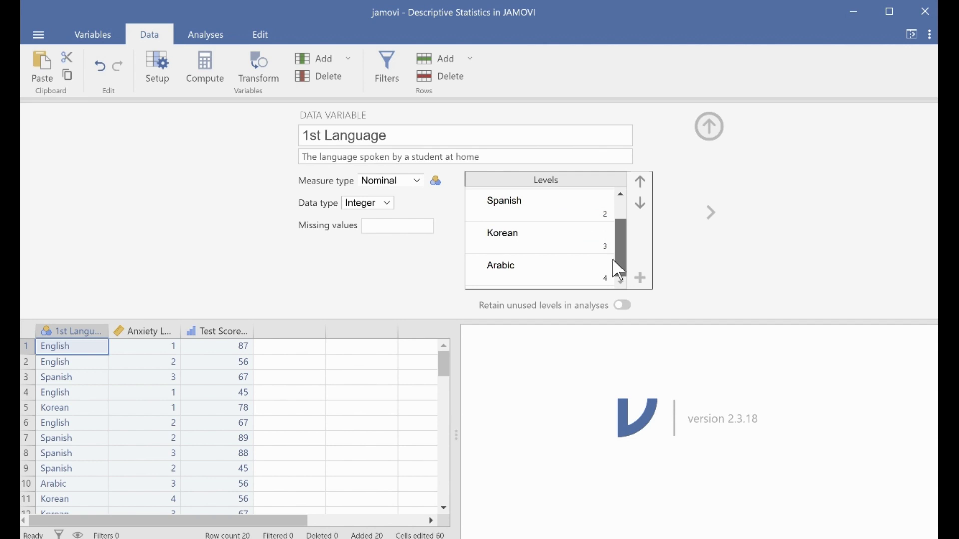
left_click(711, 128)
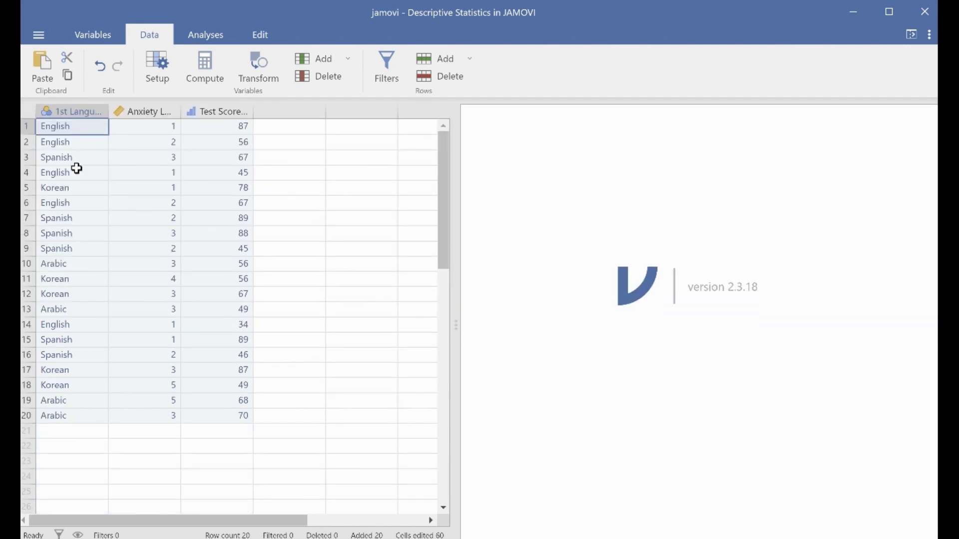
double_click(151, 112)
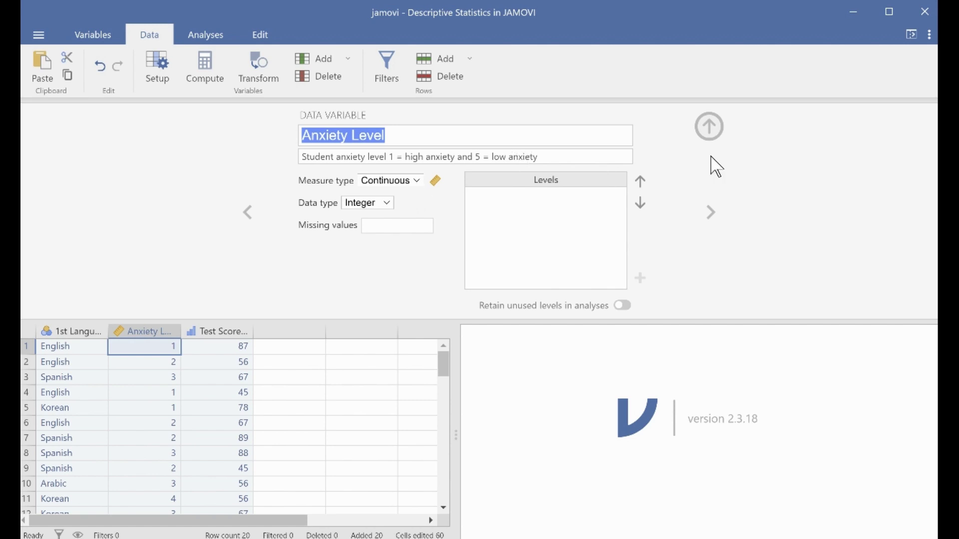
left_click(717, 131)
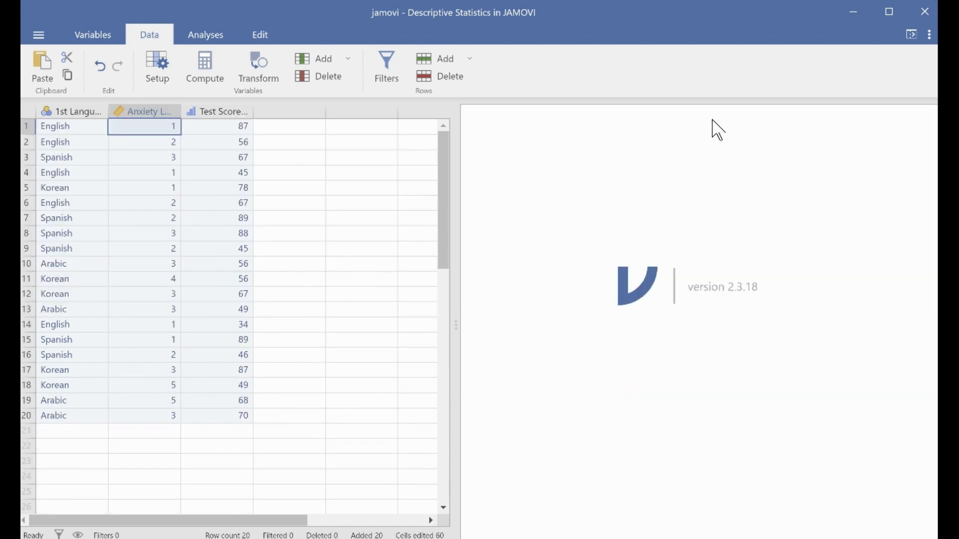
double_click(222, 113)
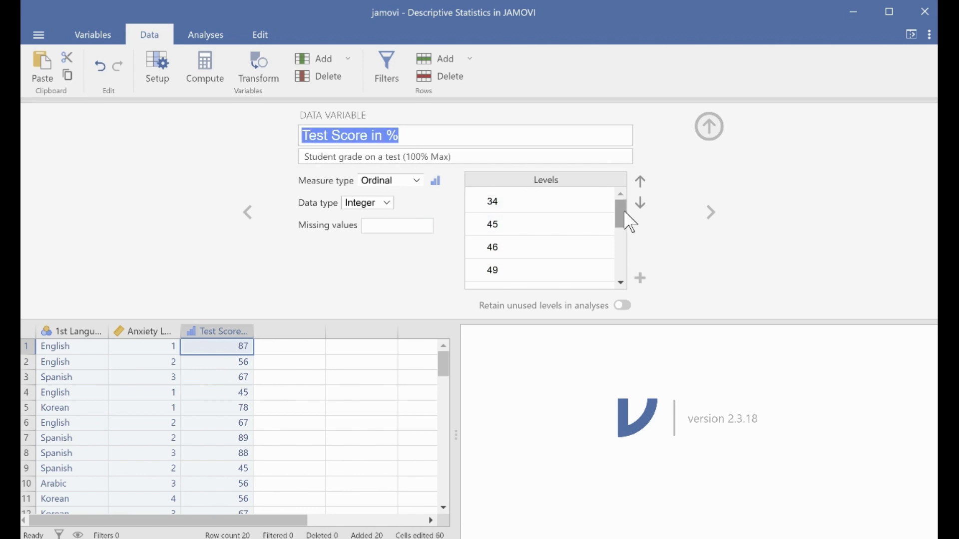
left_click_drag(628, 220, 614, 195)
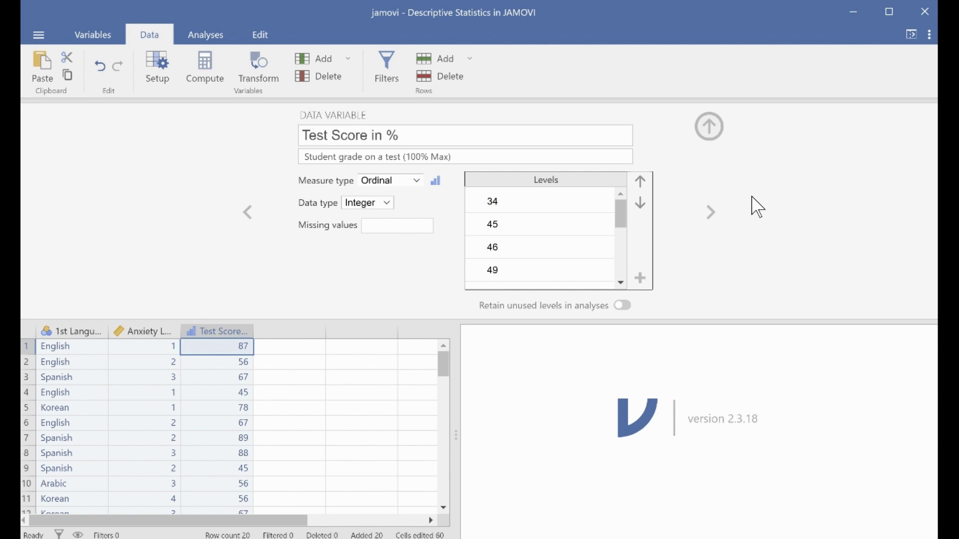
left_click(718, 142)
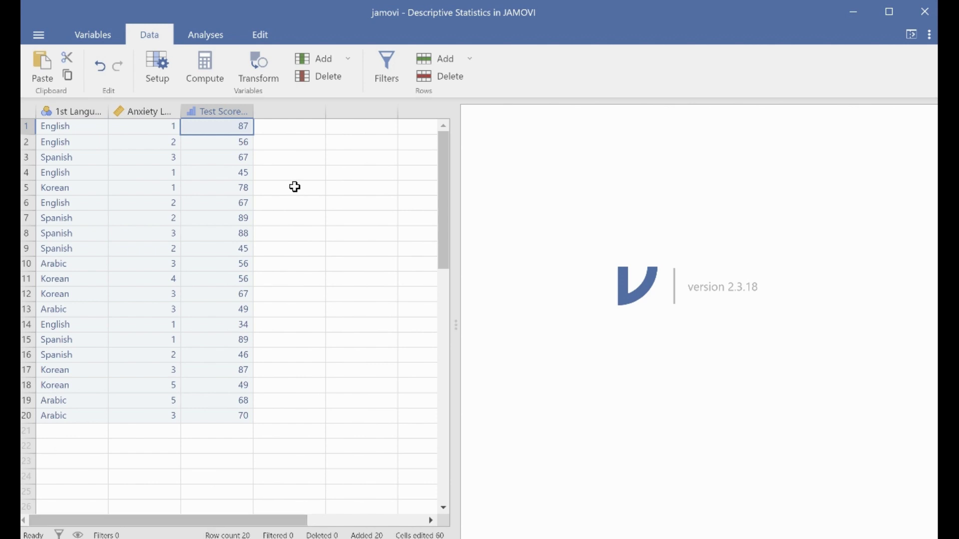
Create an Exploration > Descriptives analysis with Anxiety Level as its variable
left_click(198, 35)
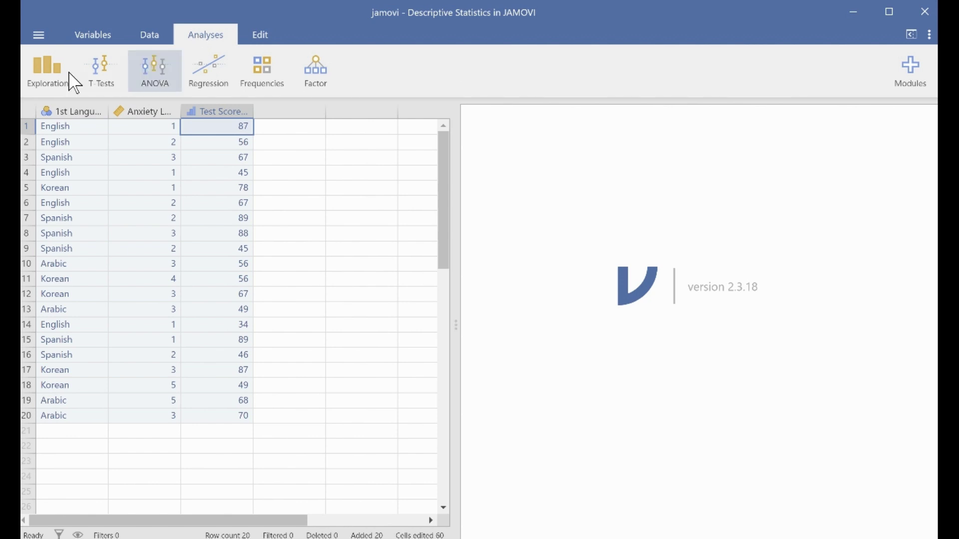
left_click(40, 66)
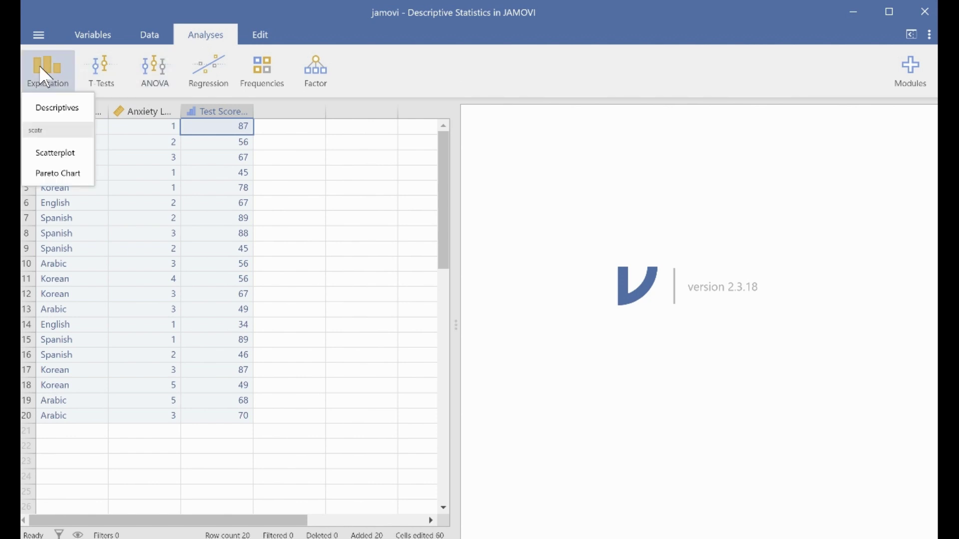
left_click(51, 116)
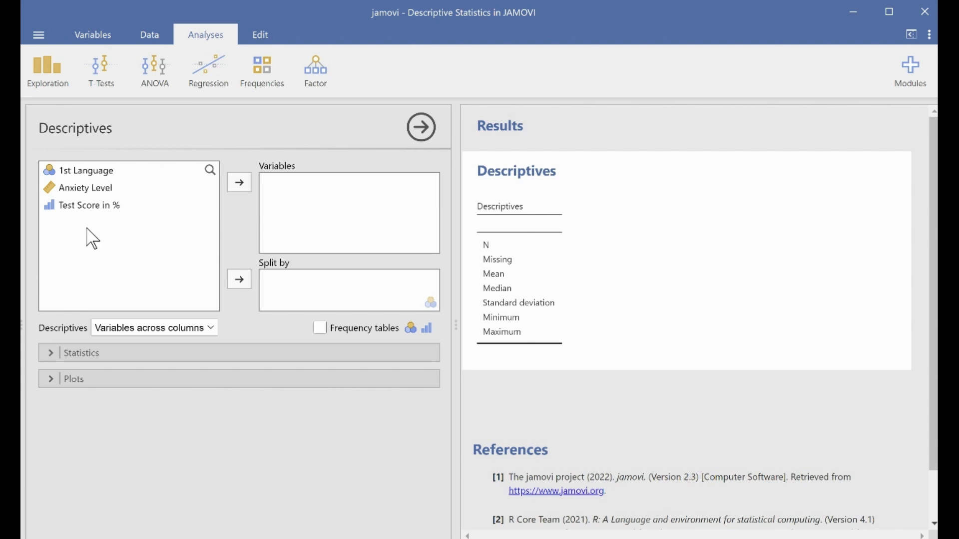
left_click(82, 190)
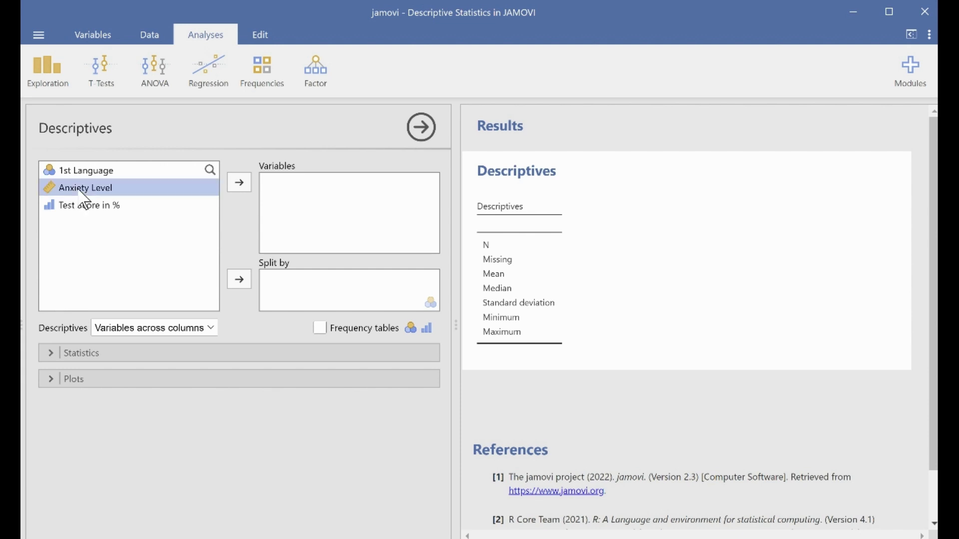
left_click(238, 186)
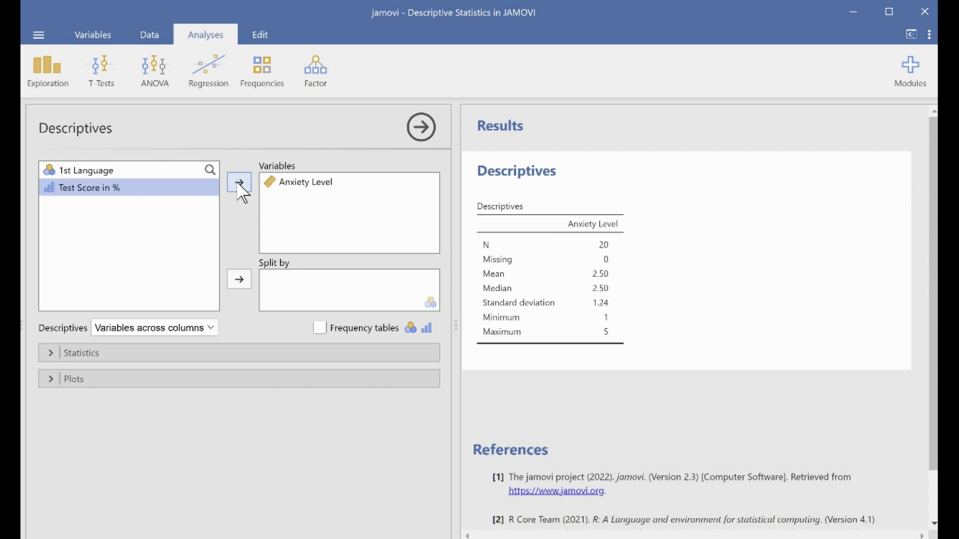
Untick Median and tick Shapiro-Wilk for Anxiety Level (W 0.884, p 0.021)
left_click(50, 353)
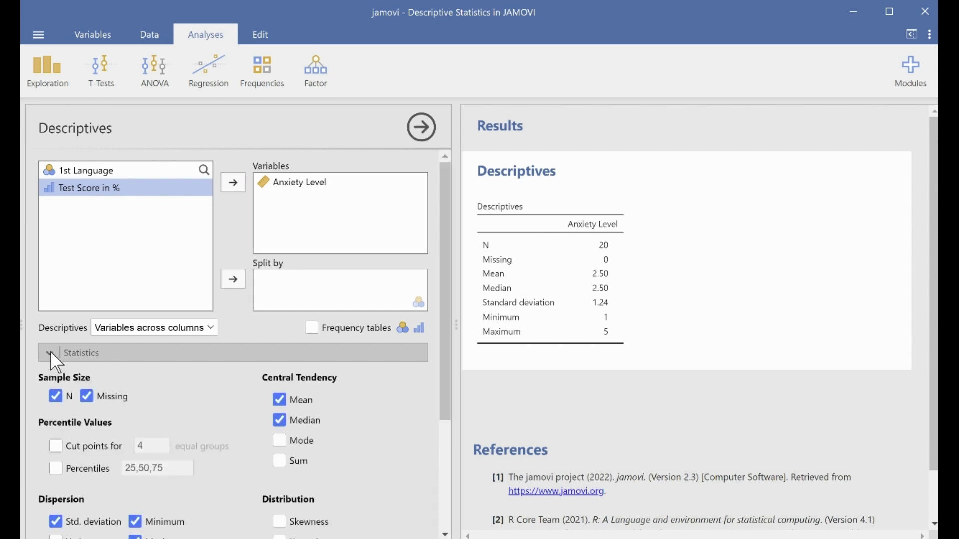
scroll(190, 398, "down", 2)
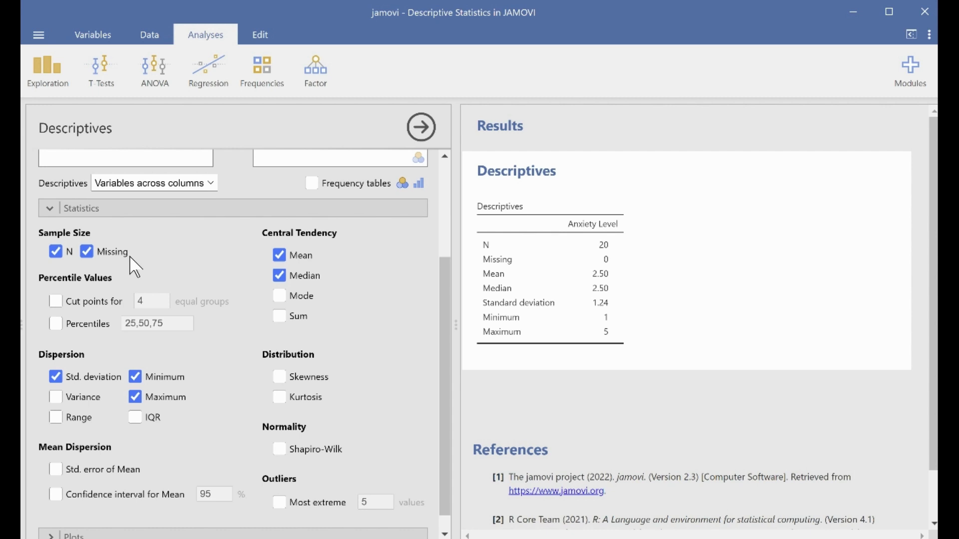
left_click(279, 277)
scroll(375, 310, "down", 1)
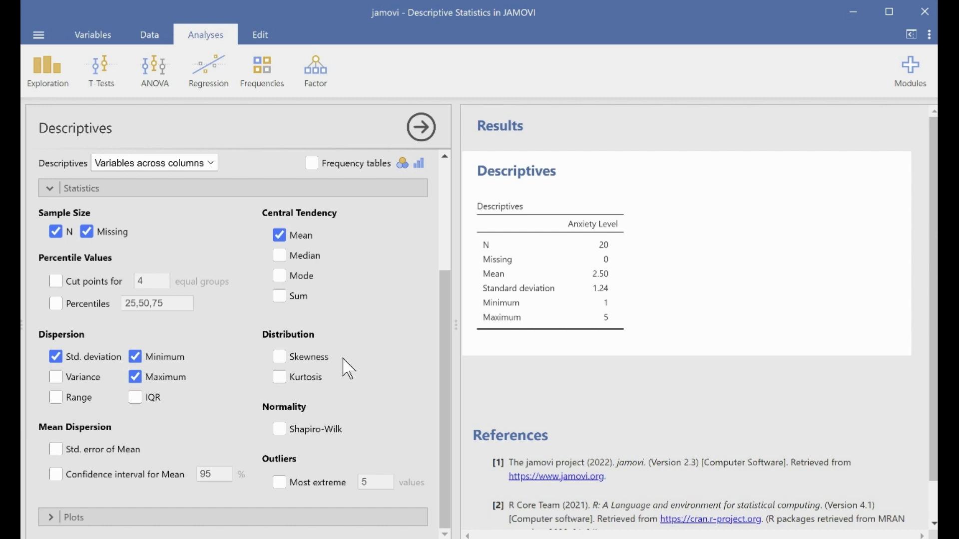
left_click(279, 429)
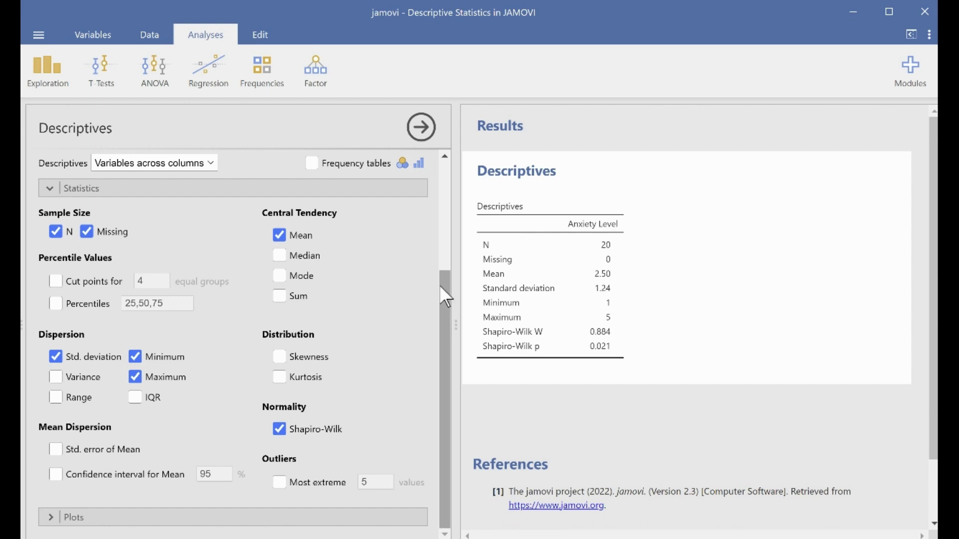
left_click(84, 520)
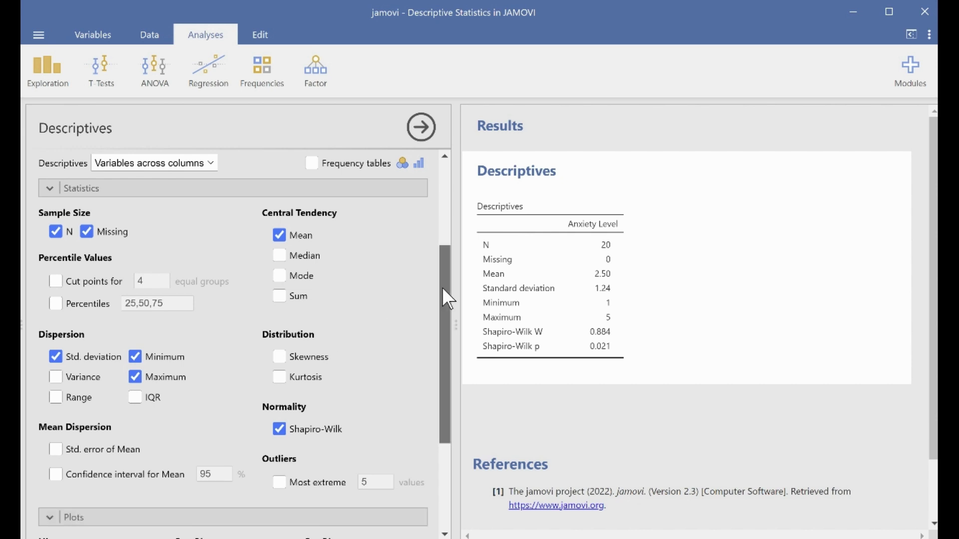
Tick Histogram and Density under Plots for Anxiety Level
left_click_drag(443, 290, 428, 453)
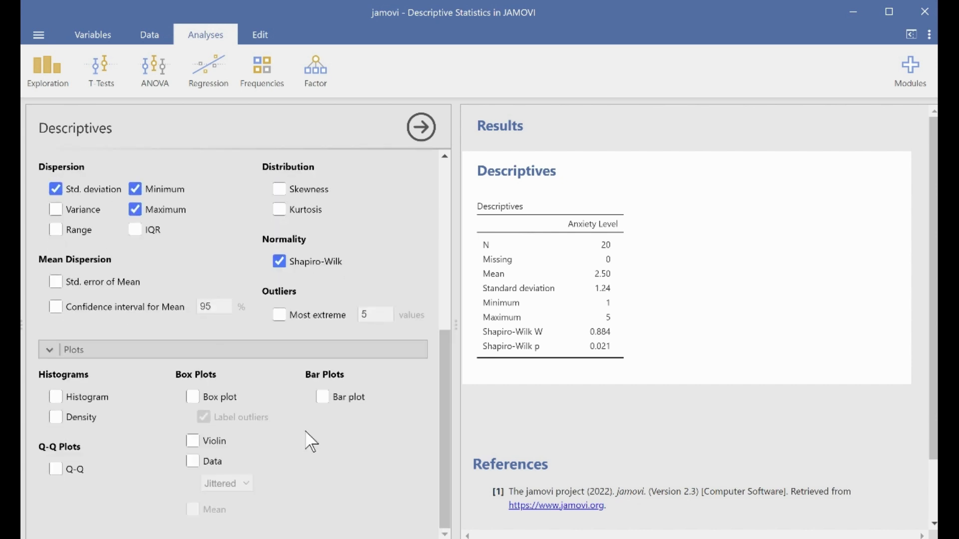
left_click(56, 398)
left_click(55, 418)
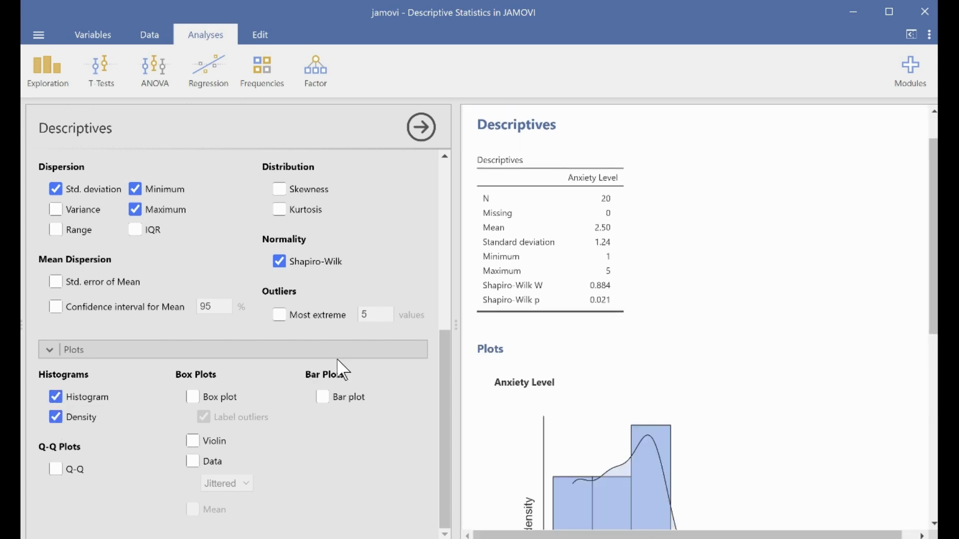
scroll(343, 369, "up", 7)
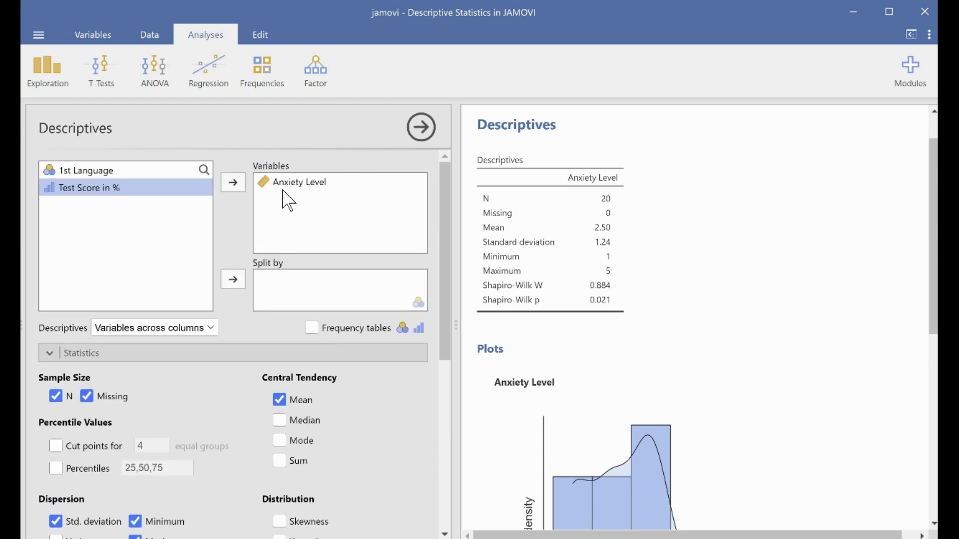
Scroll through the results to review Anxiety Level's table, Shapiro-Wilk p 0.021 and density histogram
scroll(360, 395, "down", 3)
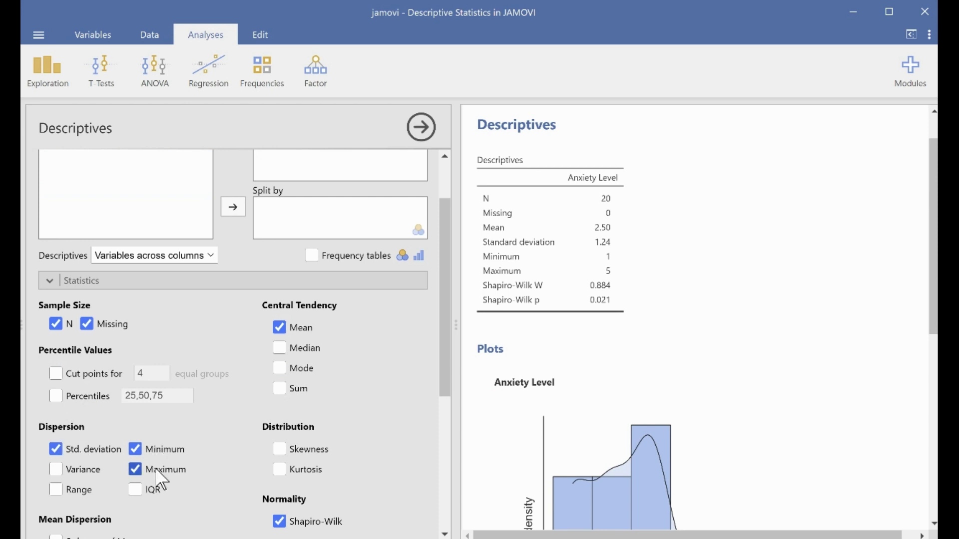
scroll(352, 377, "down", 10)
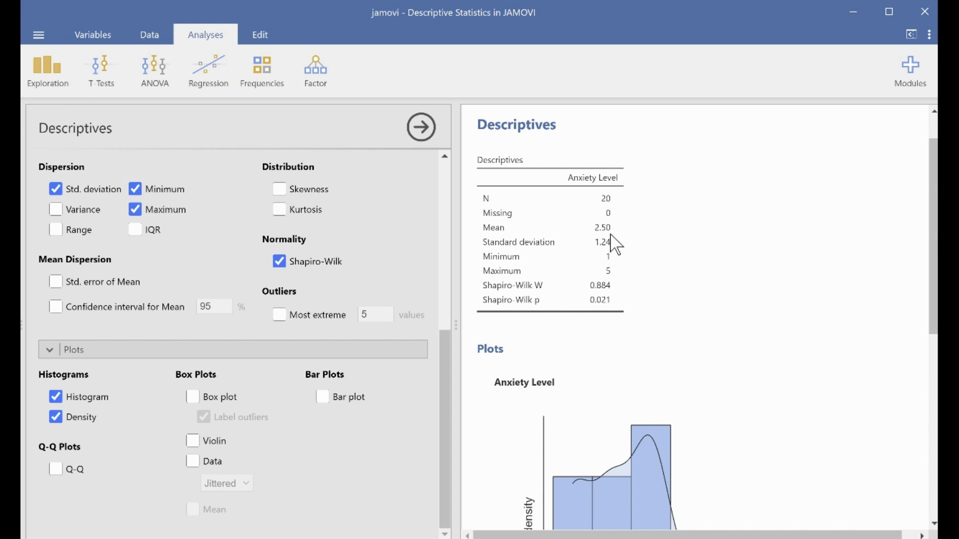
scroll(652, 260, "down", 1)
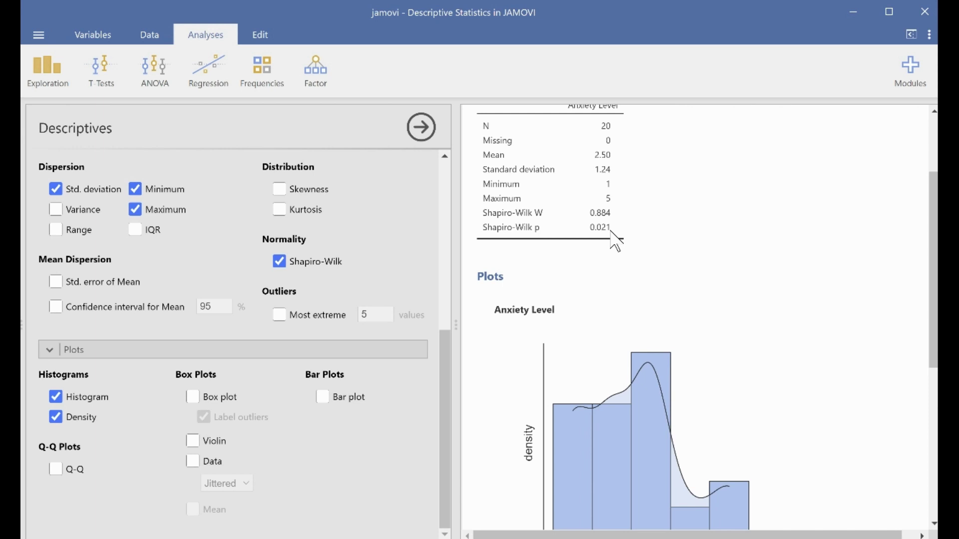
scroll(702, 252, "down", 5)
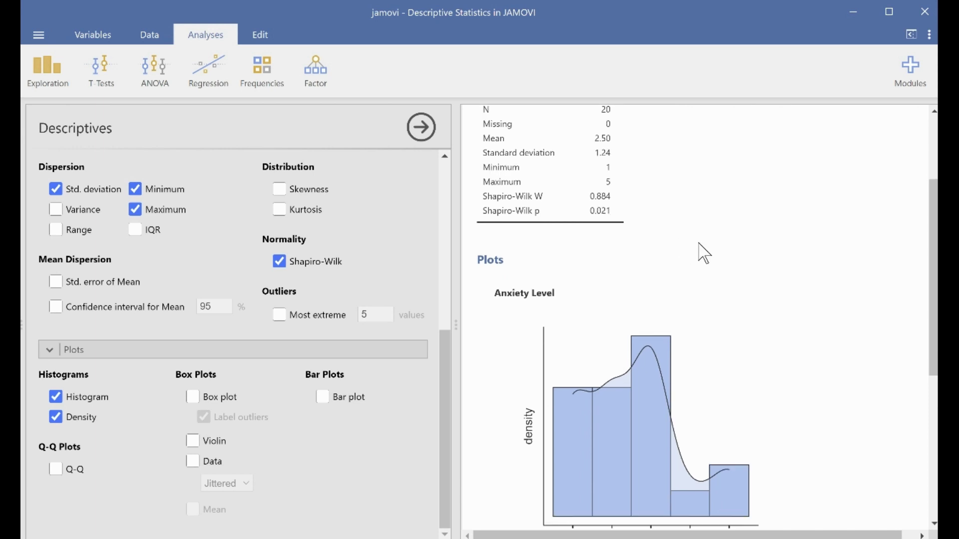
scroll(699, 245, "up", 2)
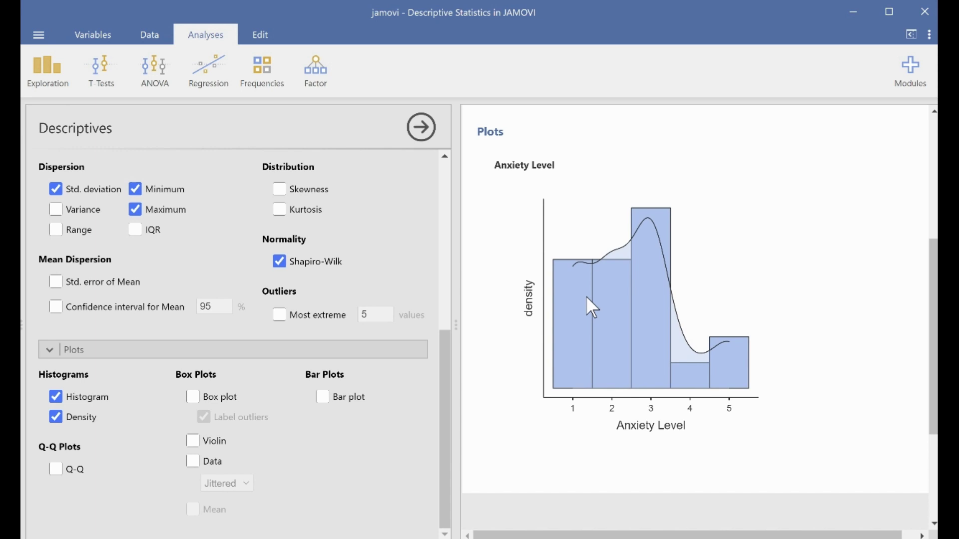
scroll(587, 298, "up", 5)
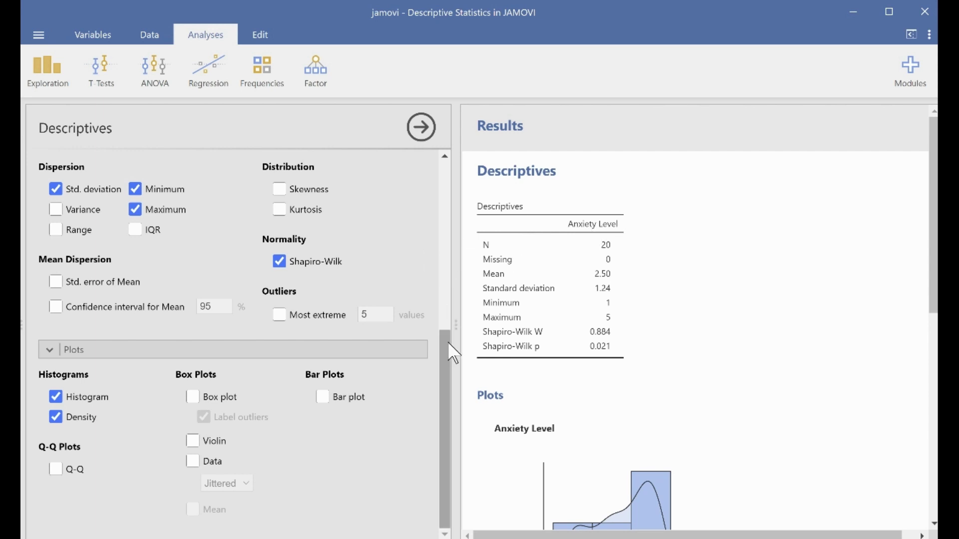
Replace Anxiety Level with Test Score in % as the analysed variable
left_click_drag(446, 343, 471, 175)
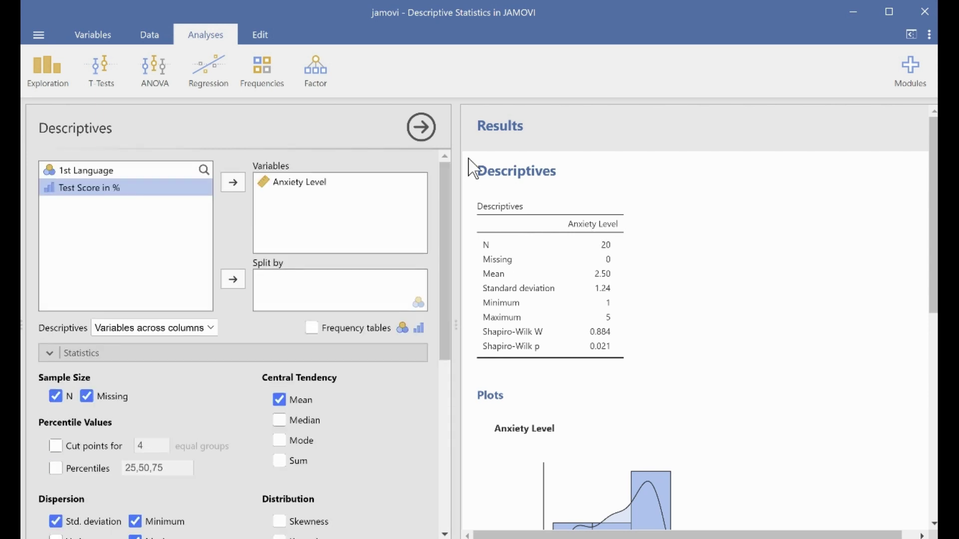
left_click(301, 185)
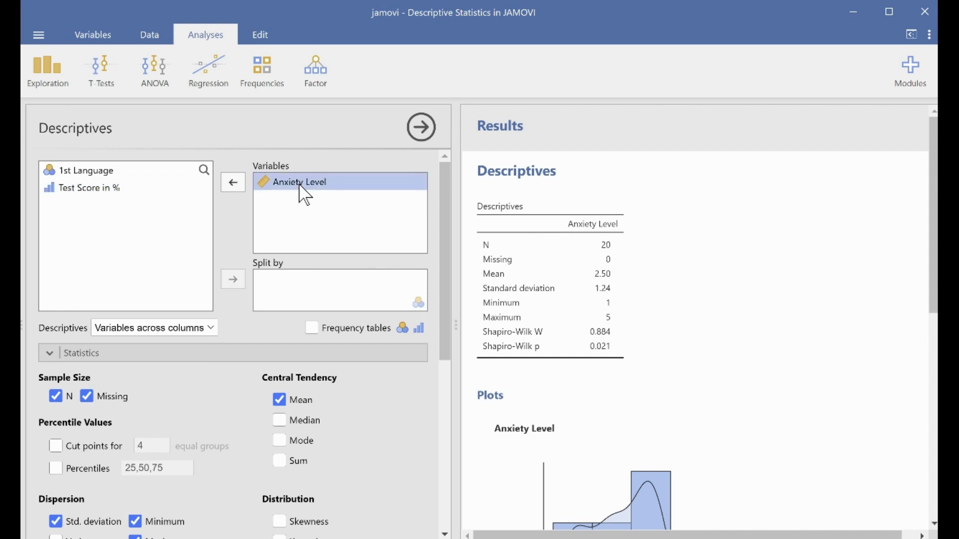
left_click(229, 183)
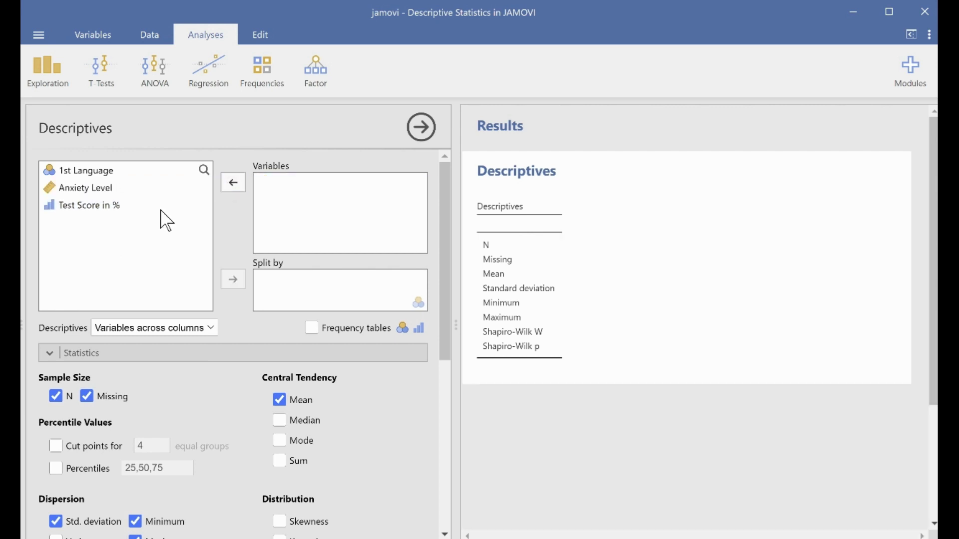
left_click(83, 206)
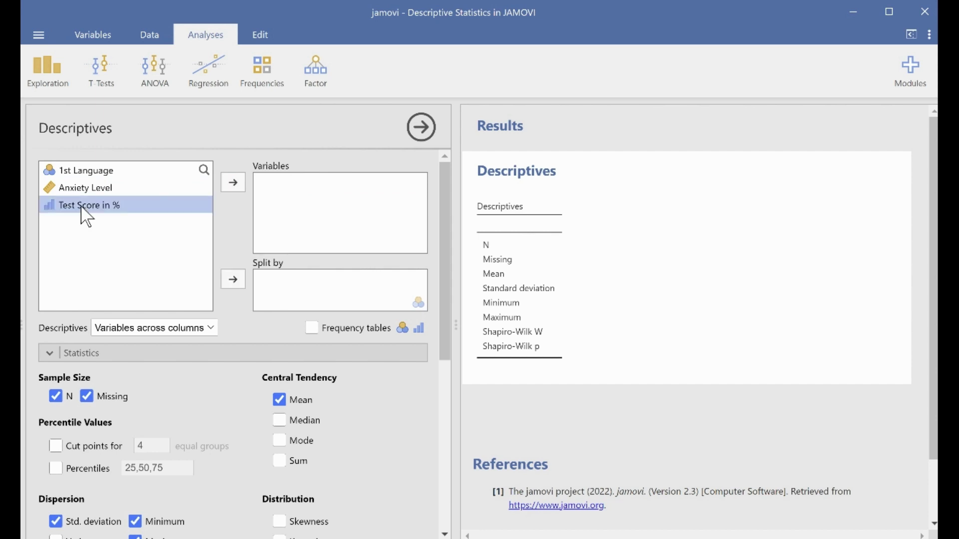
left_click(231, 183)
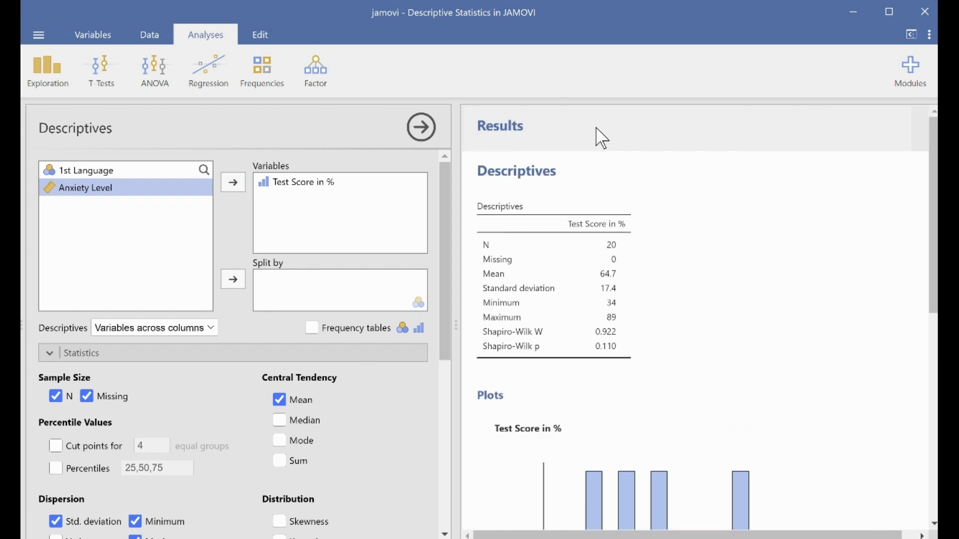
Remove all analyses from the Results pane, leaving only References
left_click(599, 133)
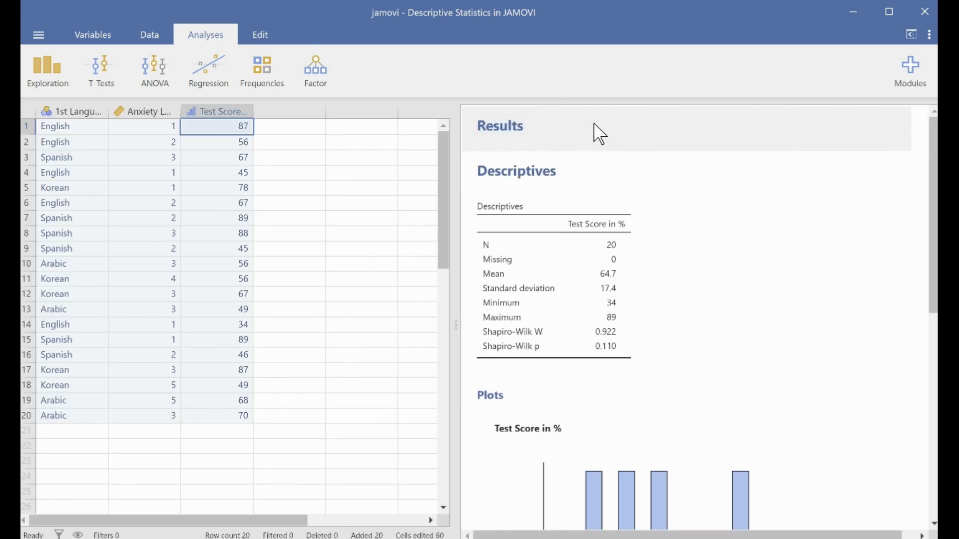
right_click(606, 144)
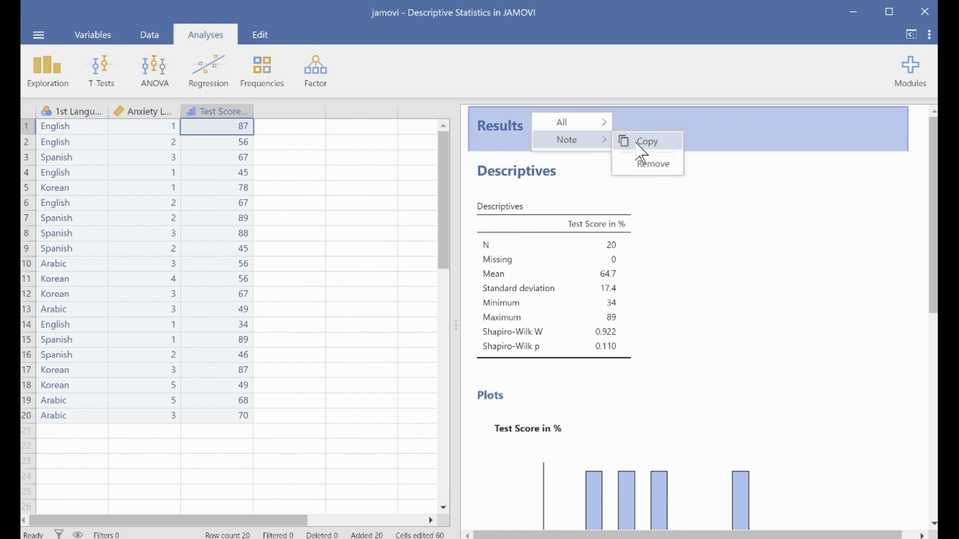
mouse_move(607, 123)
left_click(651, 165)
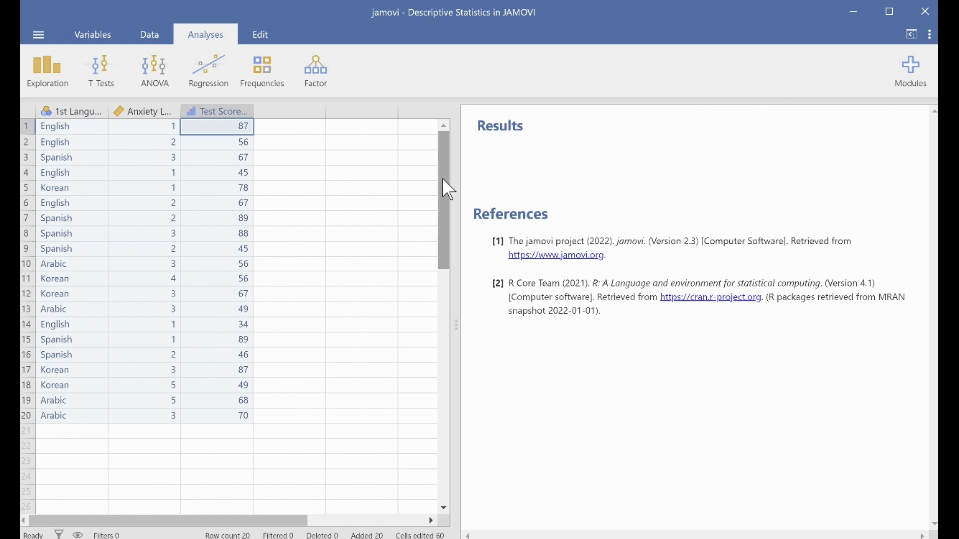
Create a Descriptives analysis of Test Score in % without standard deviation
left_click(34, 65)
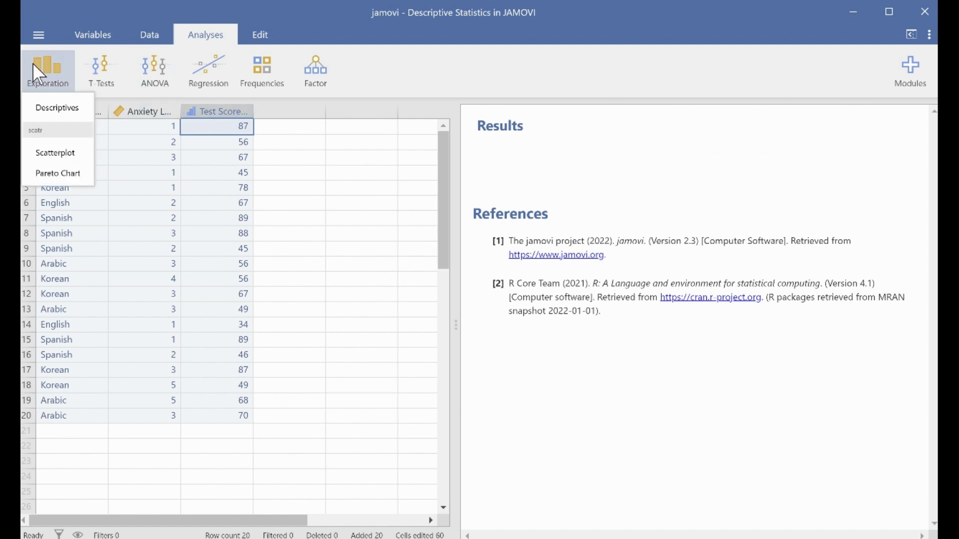
left_click(50, 109)
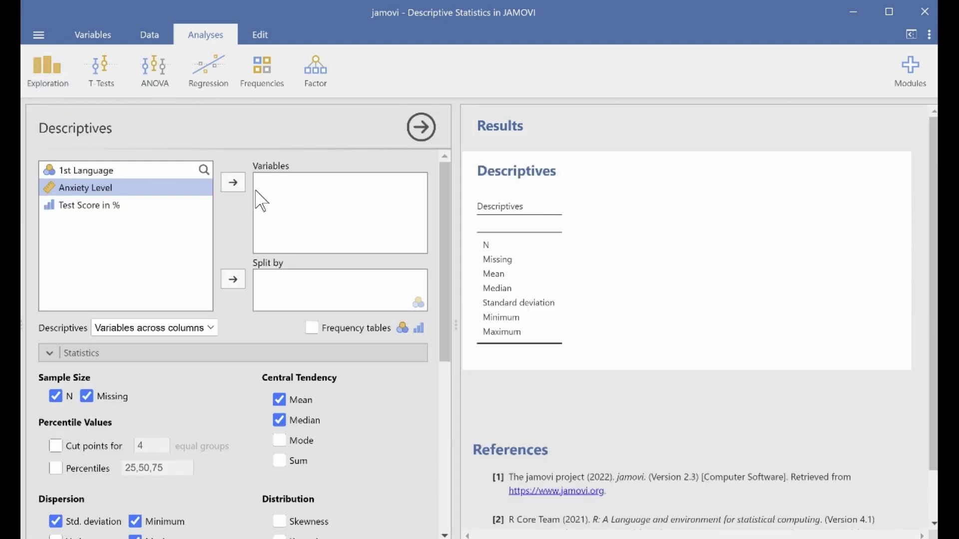
left_click(112, 210)
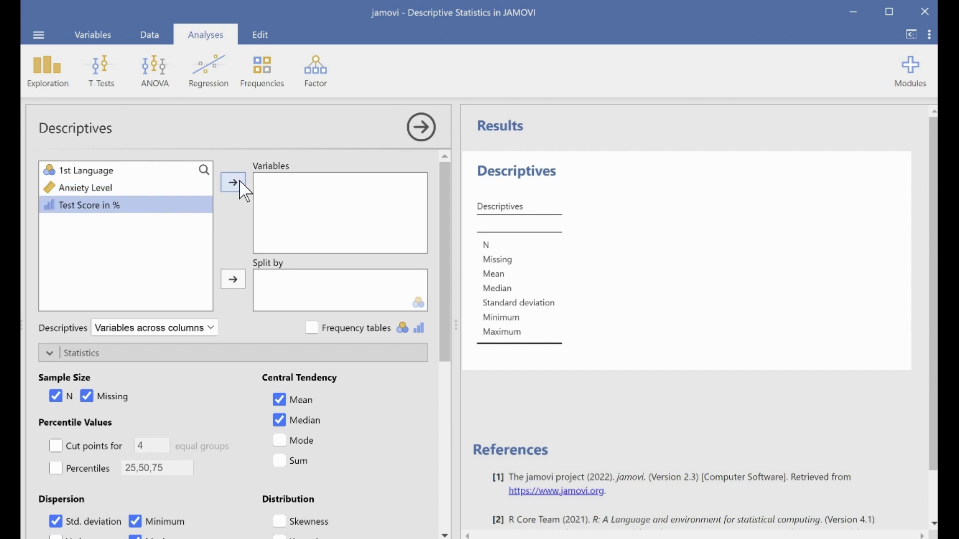
left_click(234, 186)
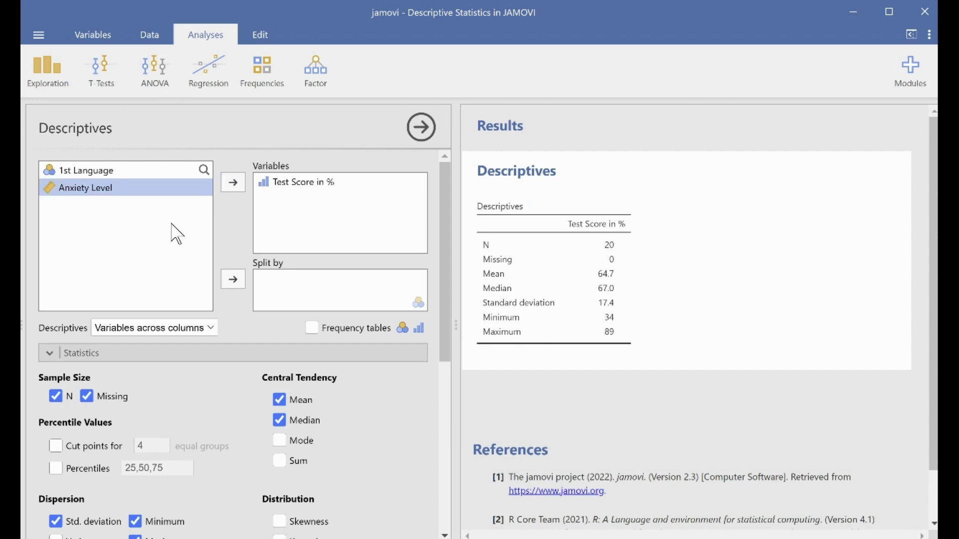
scroll(172, 229, "down", 5)
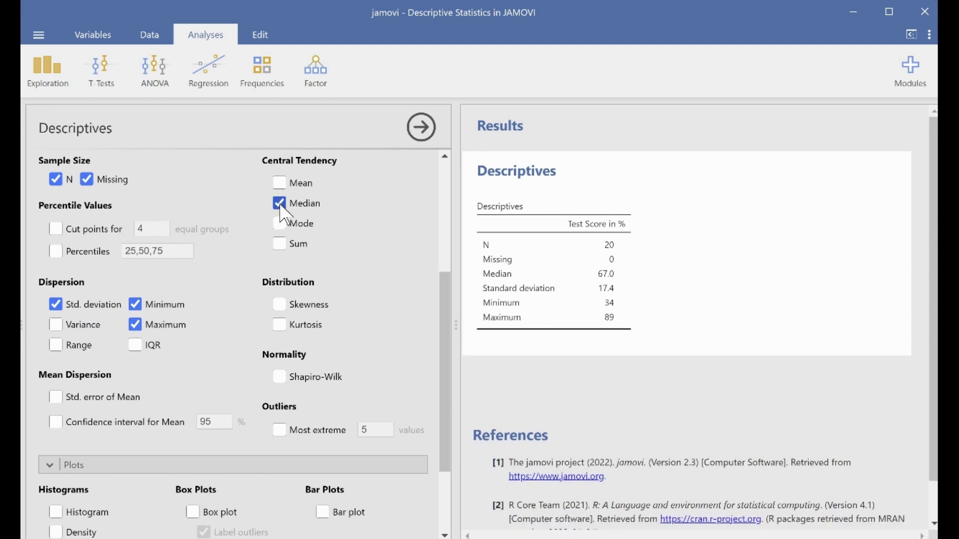
left_click(56, 306)
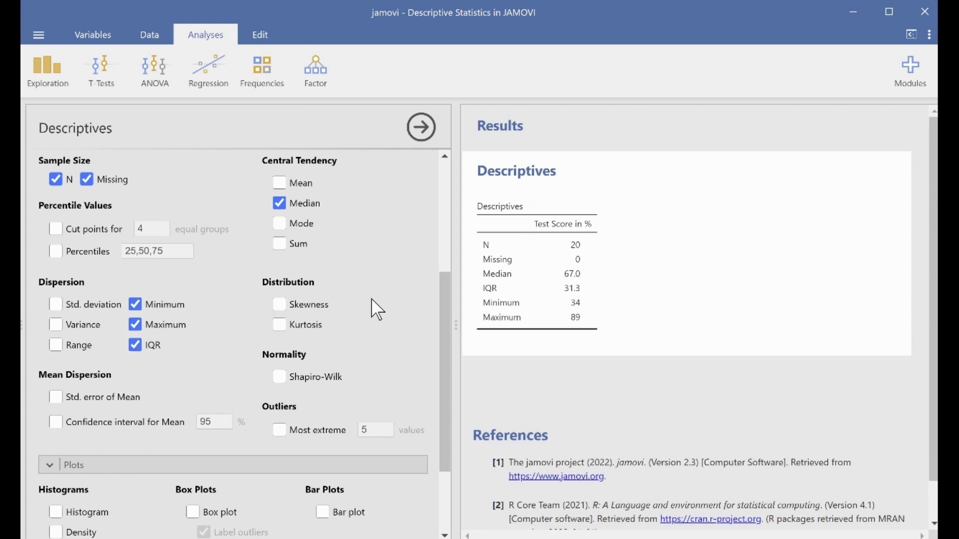
Add a box plot and quartile cut points (25th 49.0, 50th 67.0, 75th 80.3) for Test Score in %
scroll(377, 310, "down", 3)
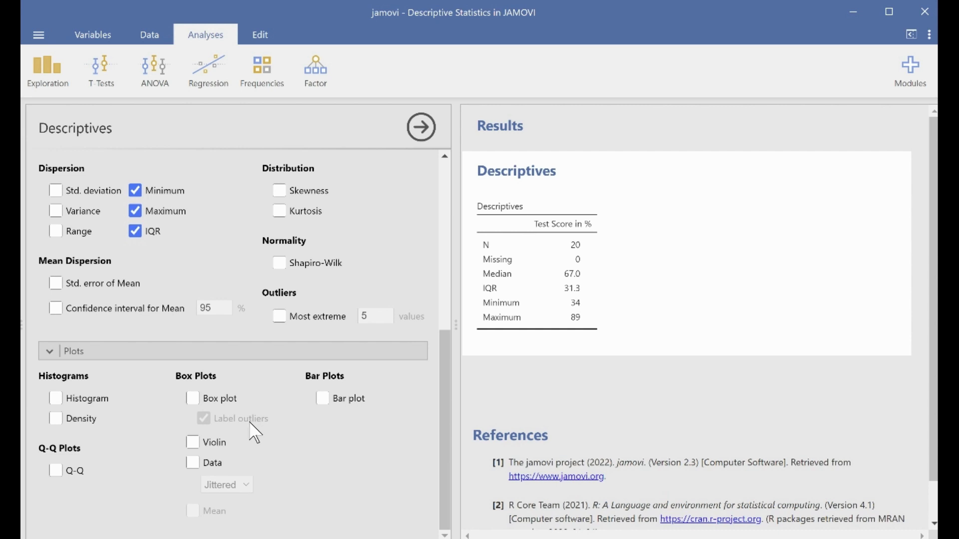
left_click(193, 398)
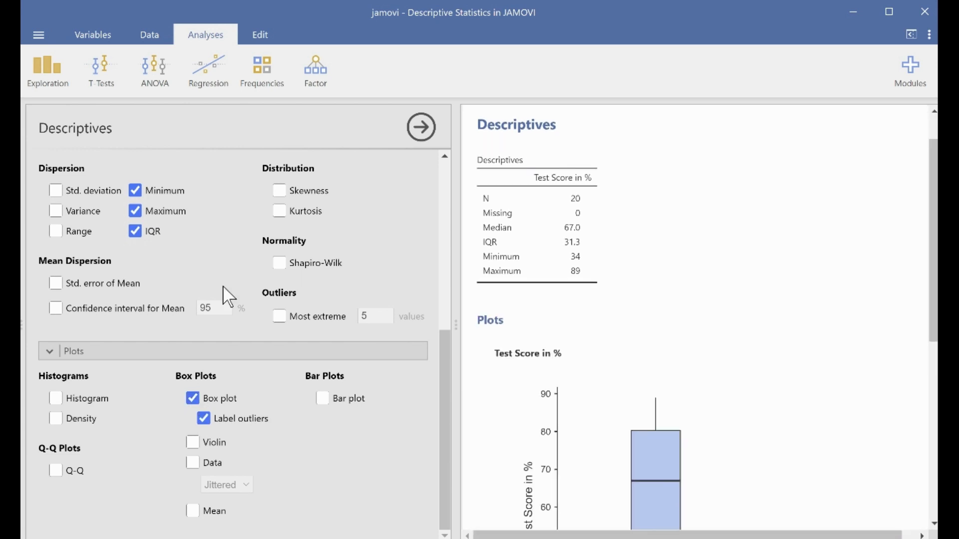
scroll(226, 296, "up", 3)
scroll(225, 296, "up", 3)
scroll(222, 295, "down", 3)
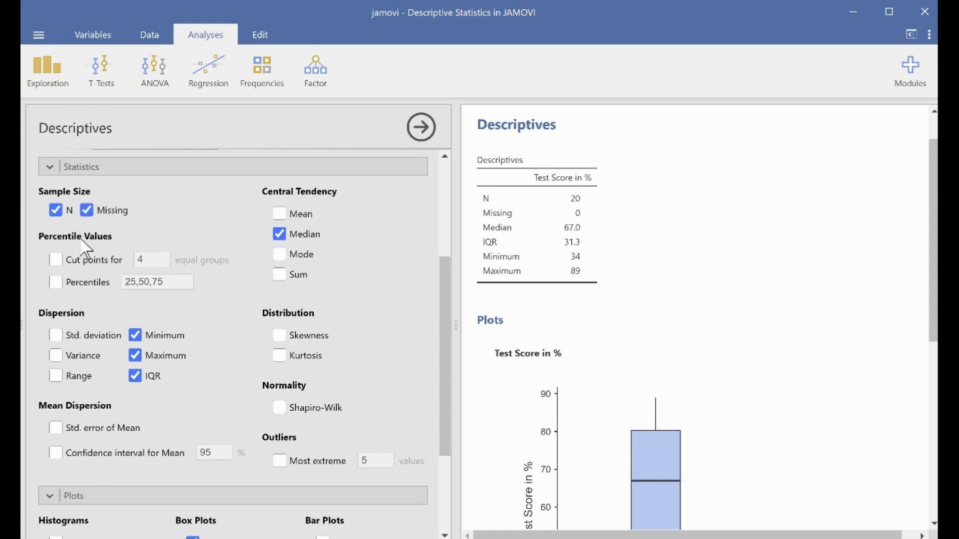
left_click(56, 260)
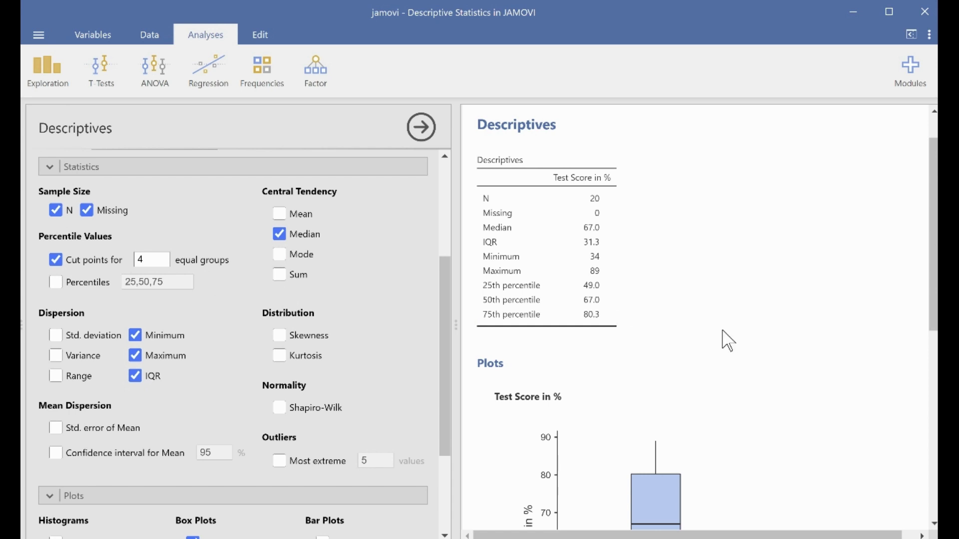
Scroll through the Test Score results to check the table and box plot (median 67)
scroll(702, 319, "up", 1)
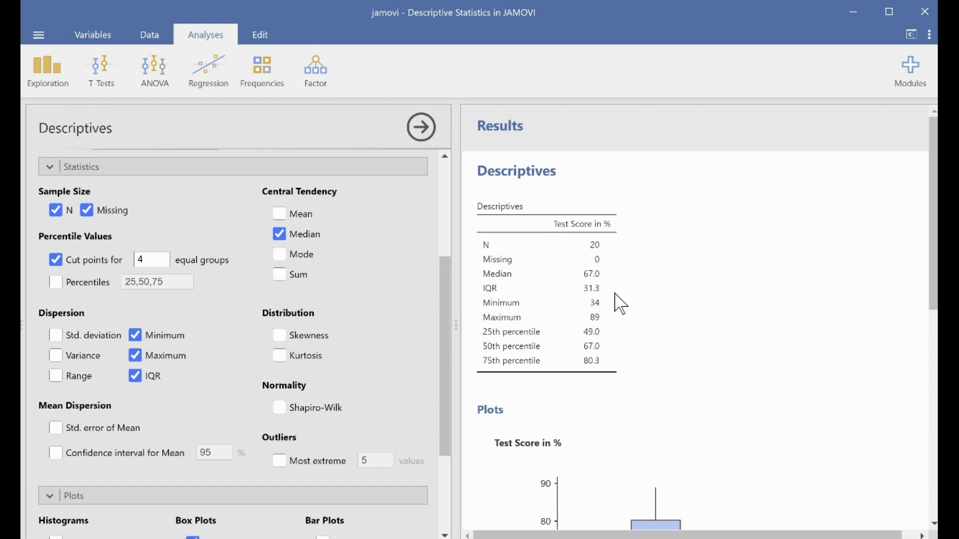
scroll(620, 302, "down", 1)
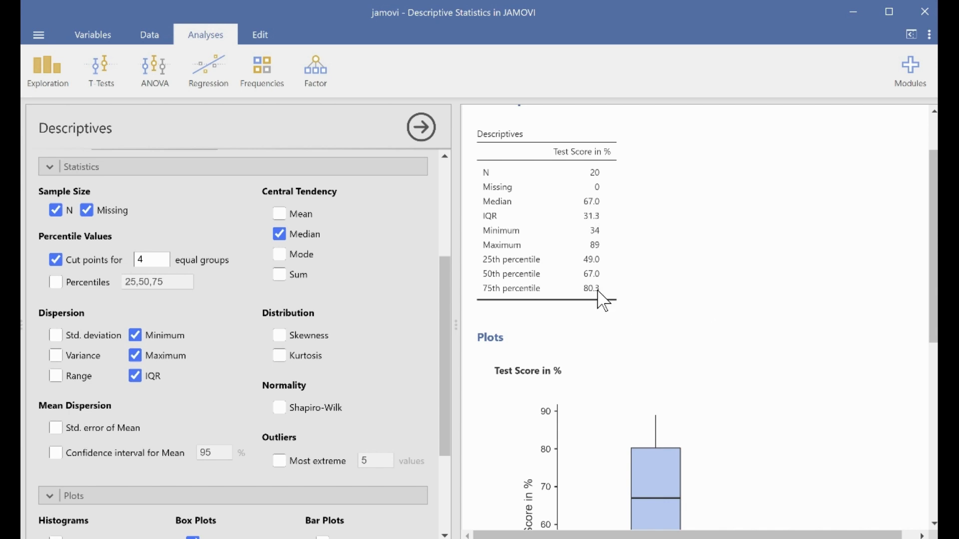
scroll(726, 306, "down", 5)
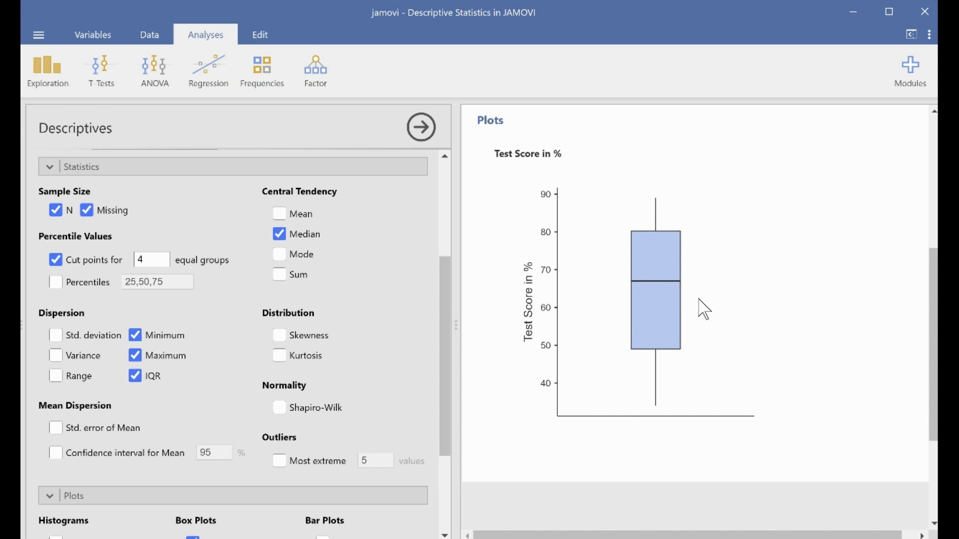
scroll(690, 356, "down", 2)
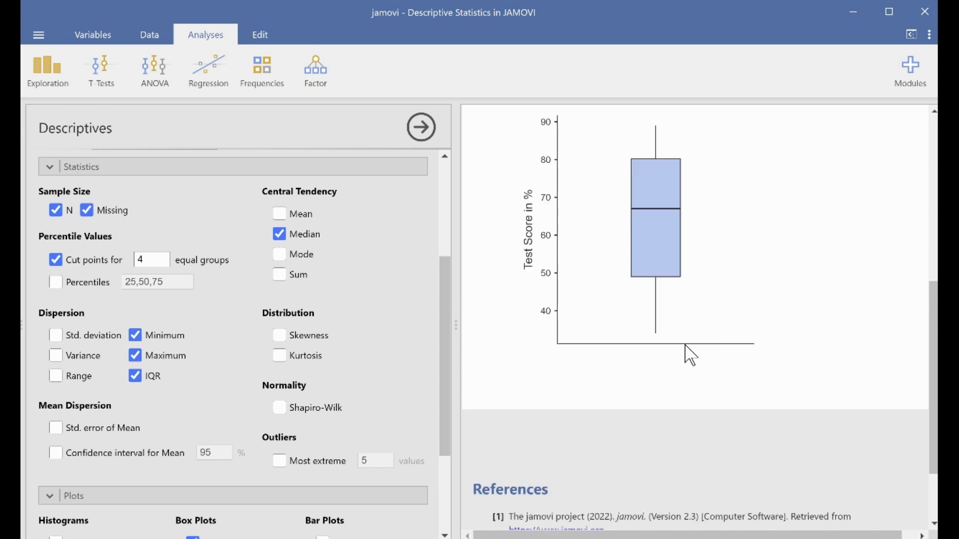
scroll(691, 356, "up", 2)
scroll(689, 350, "up", 4)
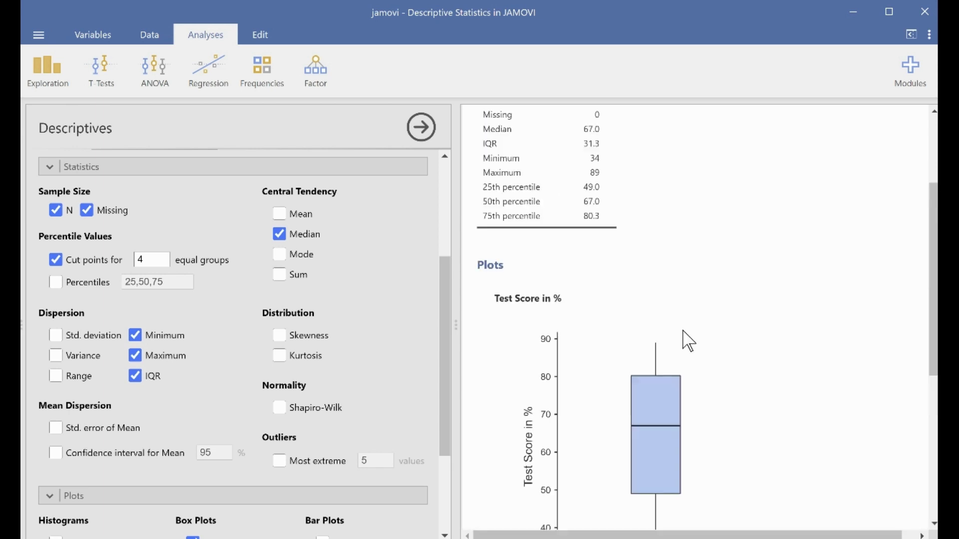
scroll(687, 334, "up", 4)
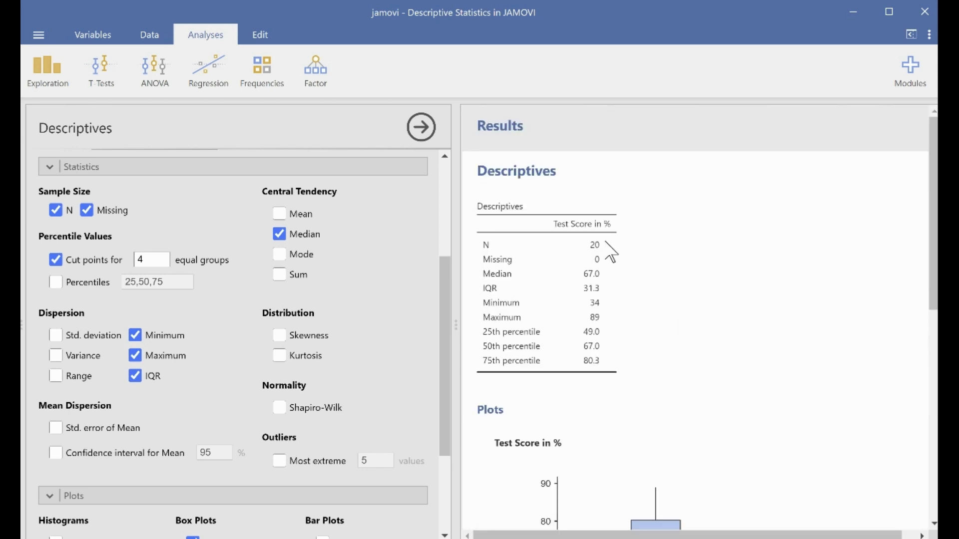
Close the options panel and remove all analyses from the Results
left_click(620, 143)
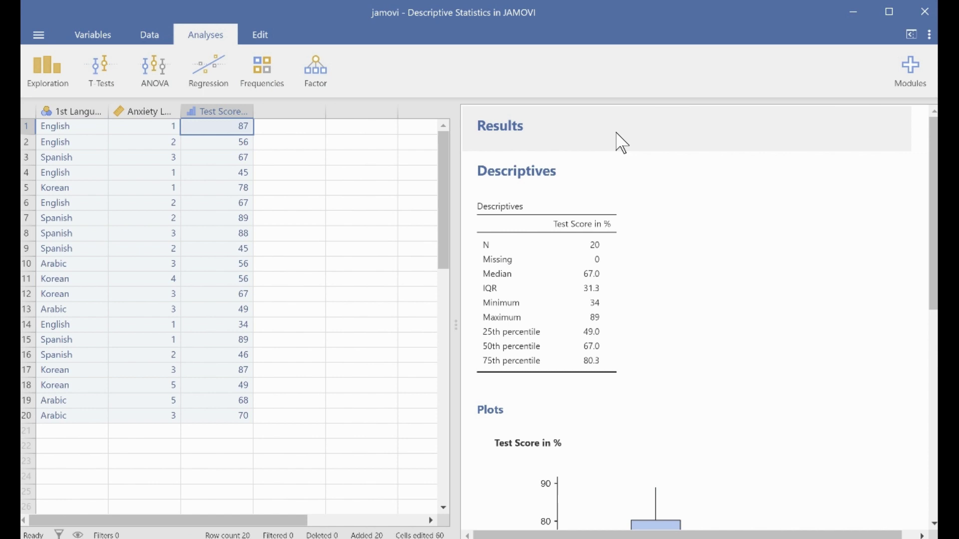
right_click(620, 138)
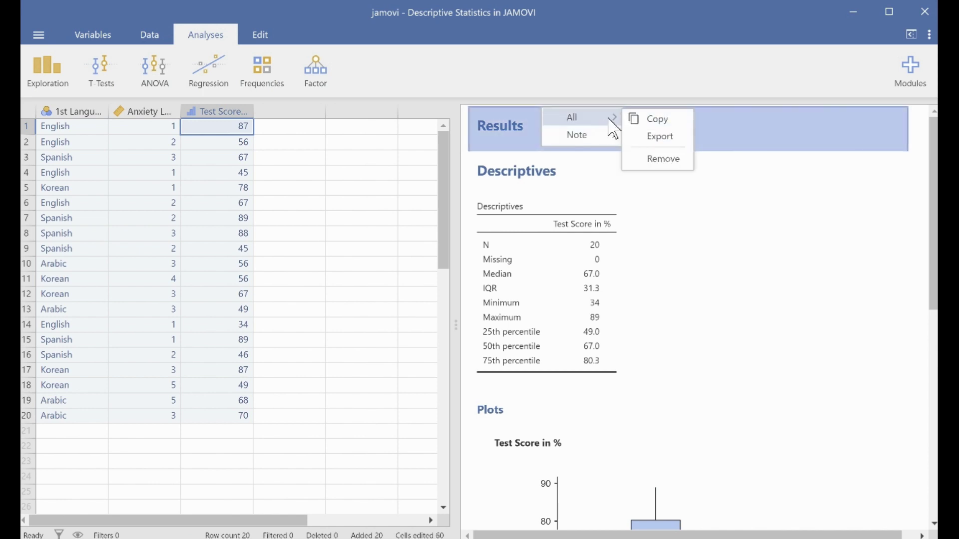
left_click(649, 136)
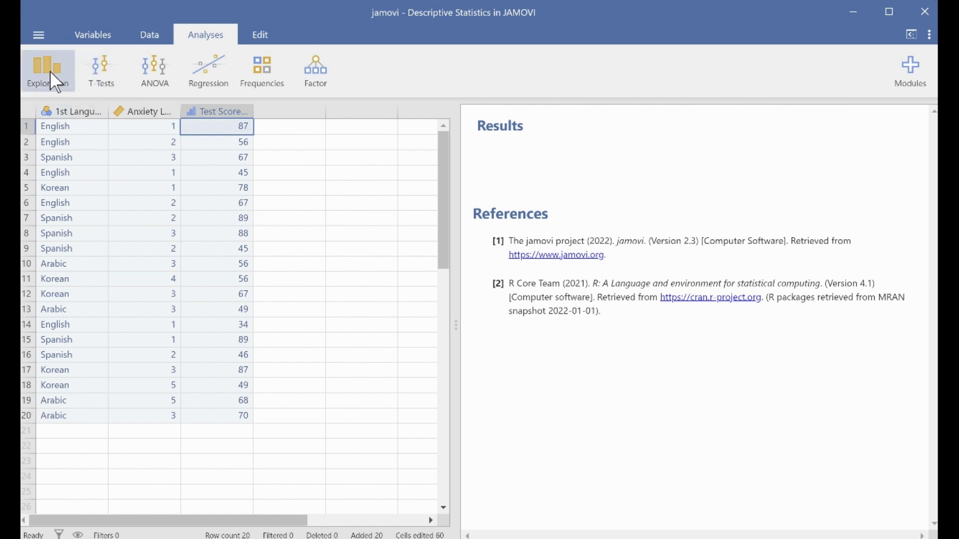
left_click(56, 82)
Analyse 1st Language in Descriptives, replacing mean and median with the mode (2.00)
left_click(55, 105)
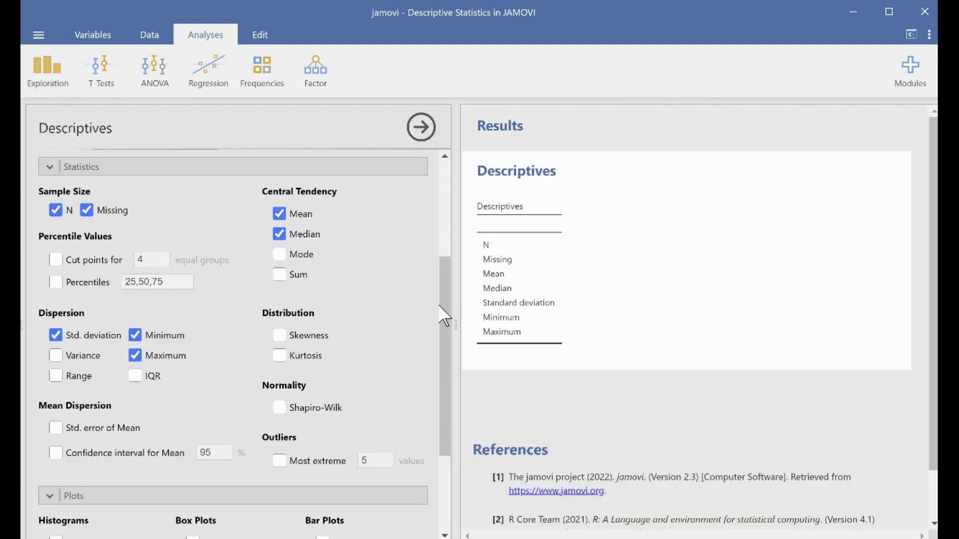
left_click_drag(439, 306, 445, 165)
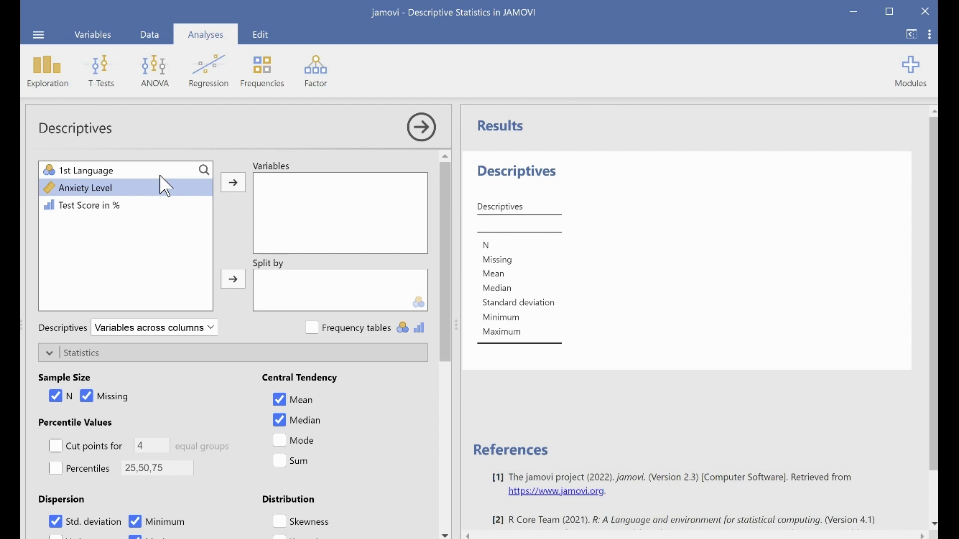
left_click(86, 171)
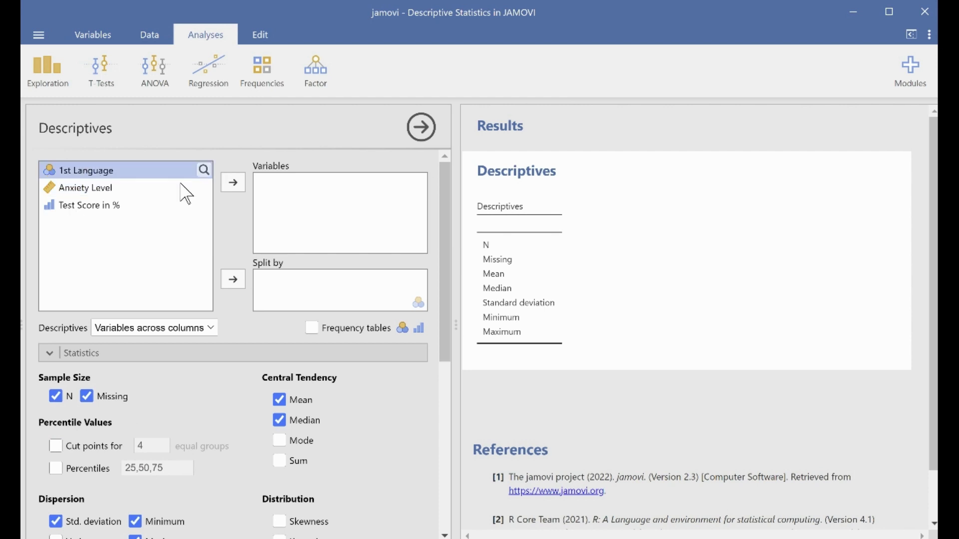
left_click(232, 184)
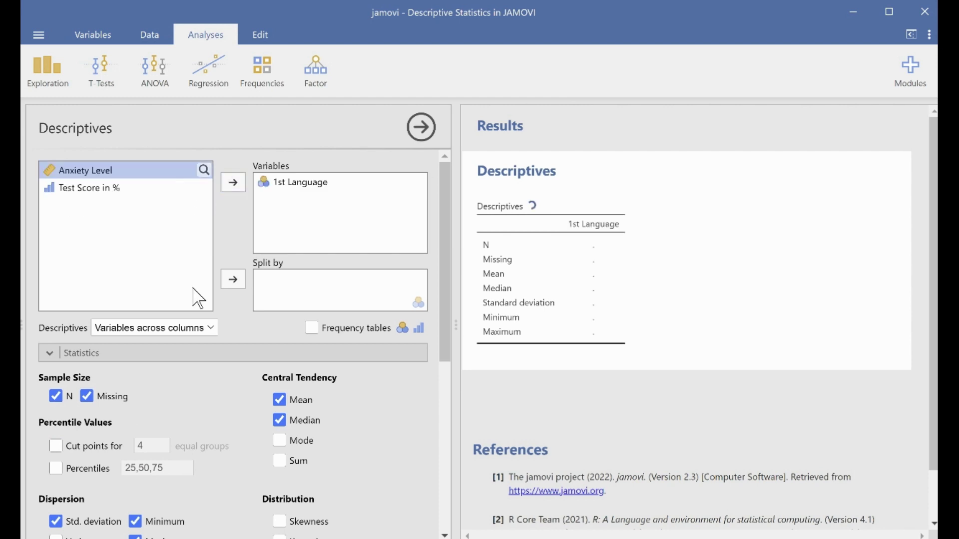
scroll(178, 315, "down", 3)
scroll(178, 307, "down", 2)
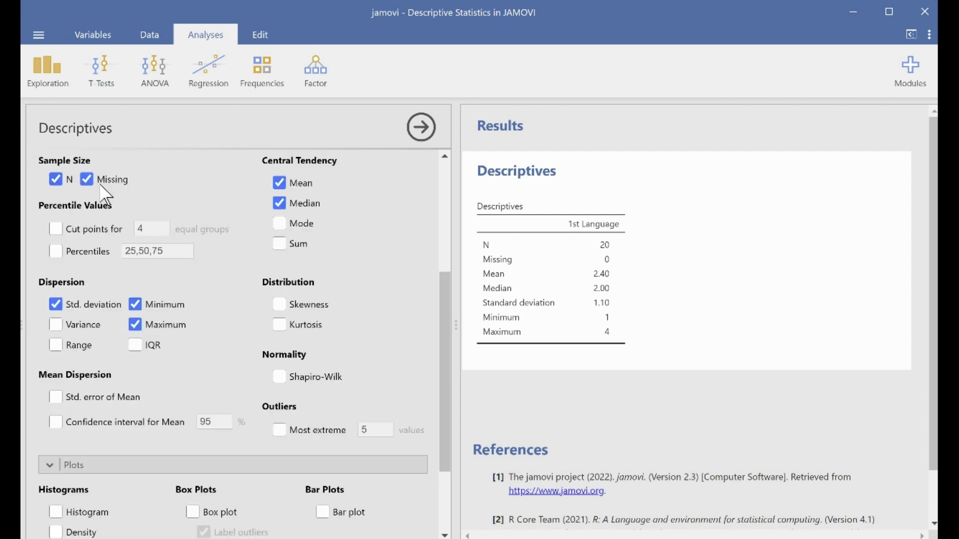
left_click(279, 183)
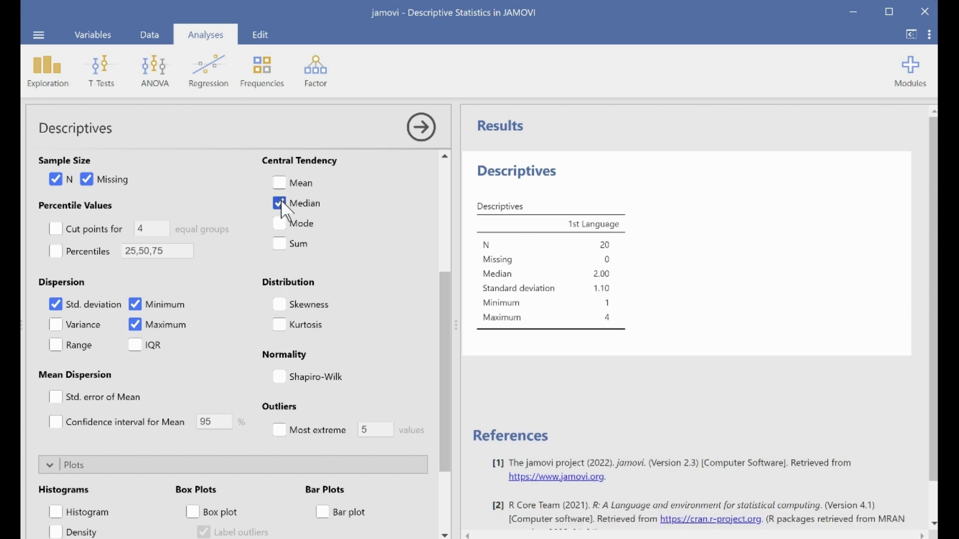
left_click(279, 204)
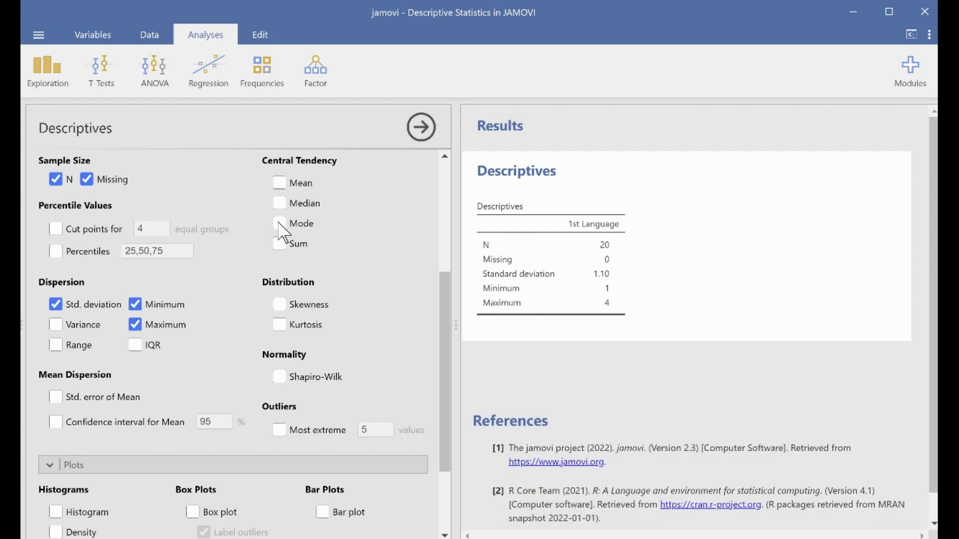
left_click(279, 223)
scroll(355, 253, "up", 3)
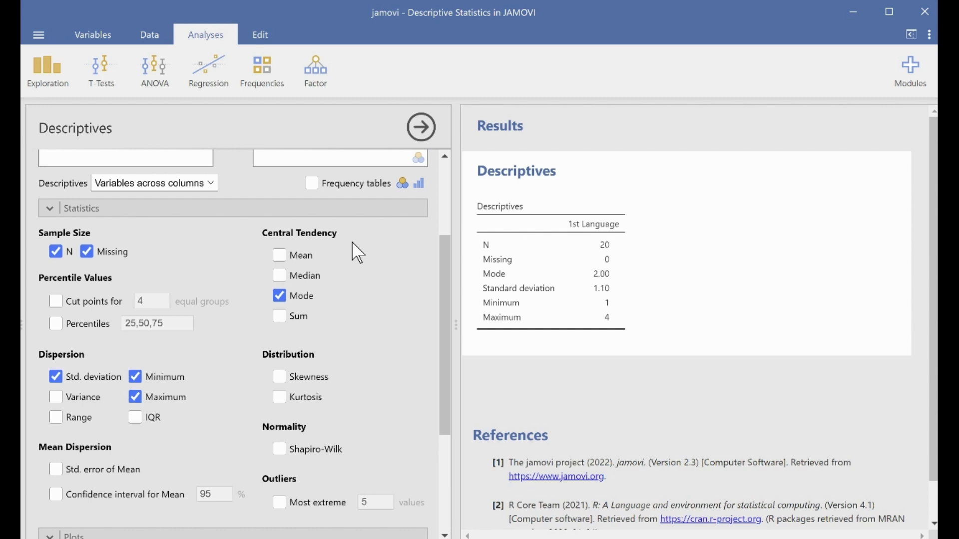
Show a frequency table for 1st Language (English 5, Spanish 6, Korean 5, Arabic 4) and drop the standard deviation
left_click(315, 184)
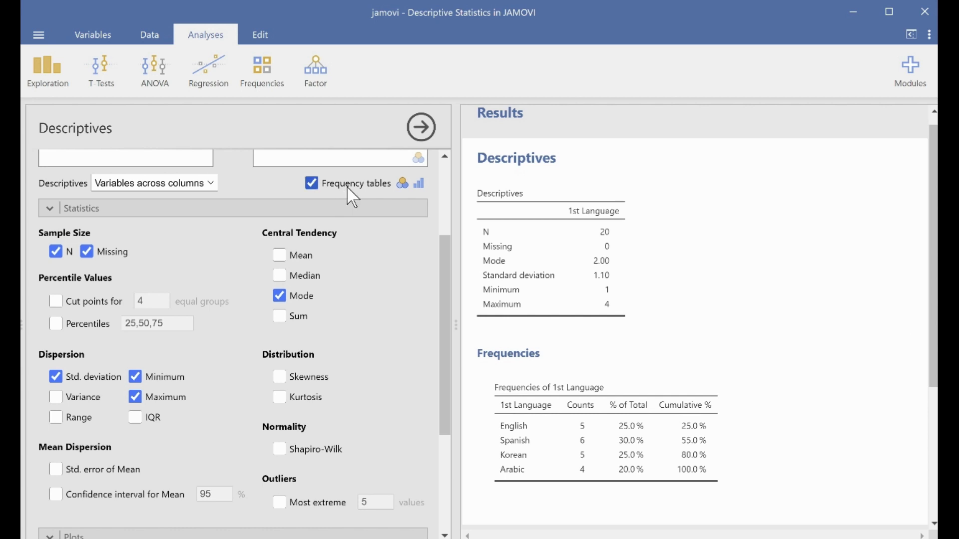
scroll(350, 247, "down", 3)
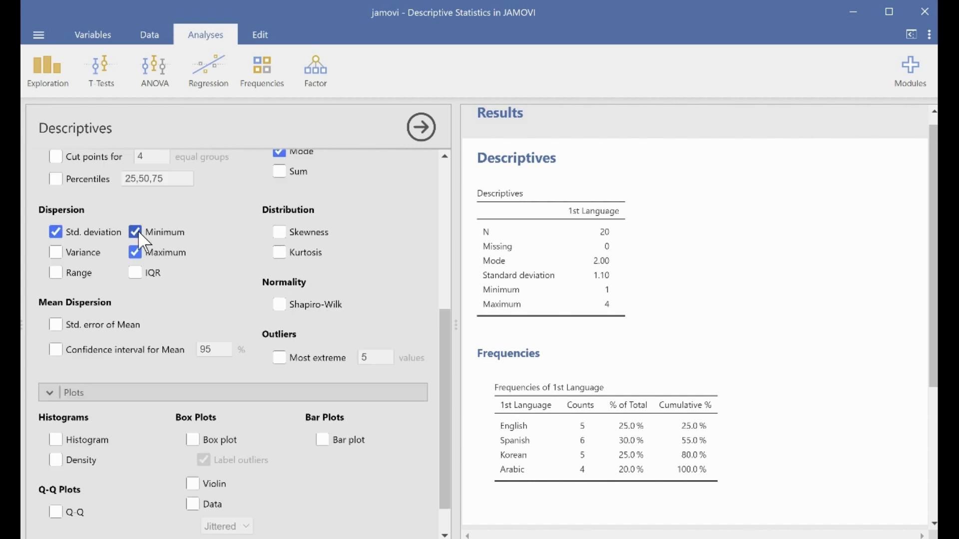
left_click(56, 233)
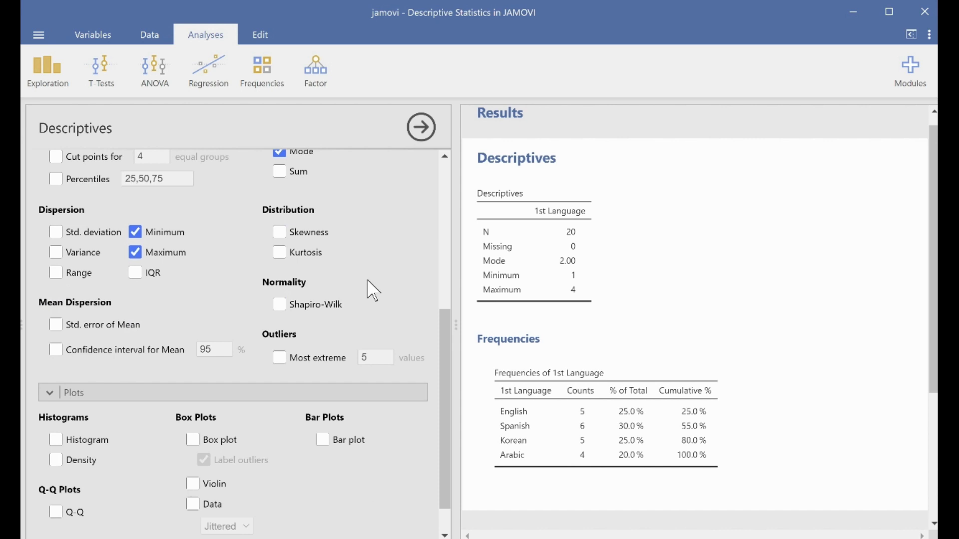
scroll(372, 291, "down", 1)
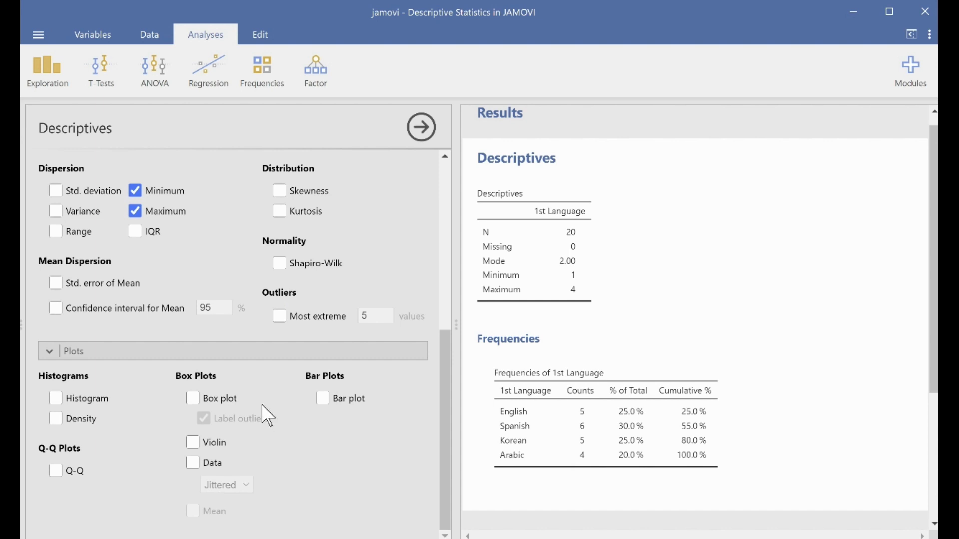
Turn on the Bar plot for 1st Language counts and scroll the results to review it
left_click(321, 400)
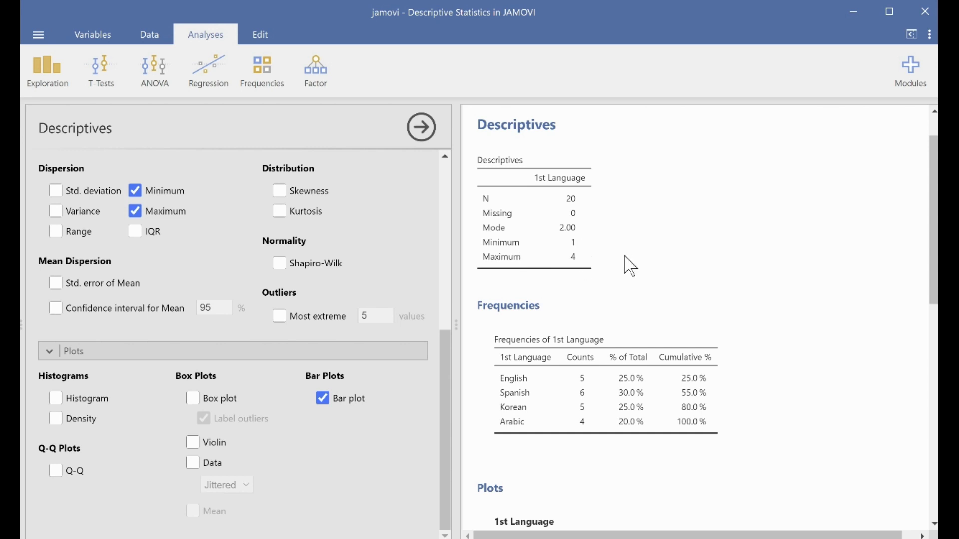
scroll(630, 266, "down", 5)
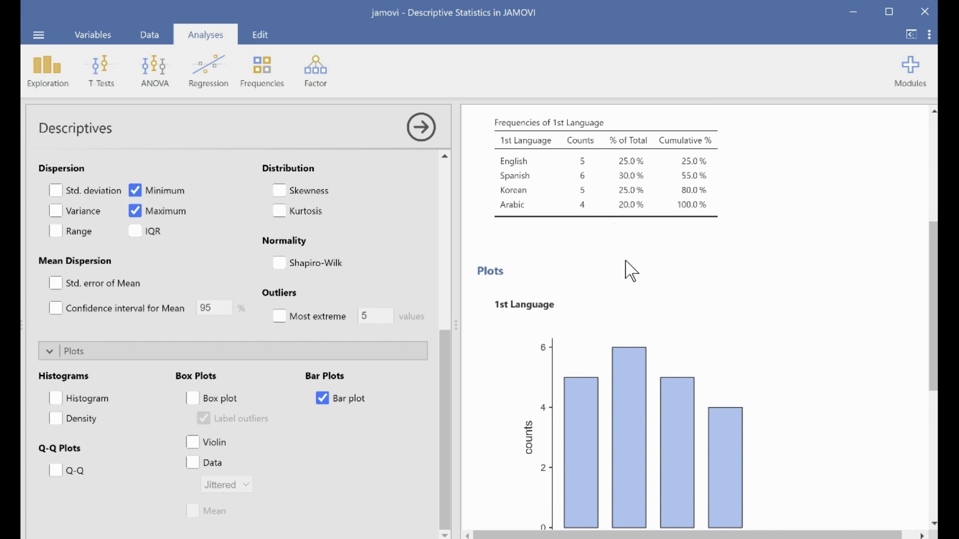
scroll(626, 261, "down", 3)
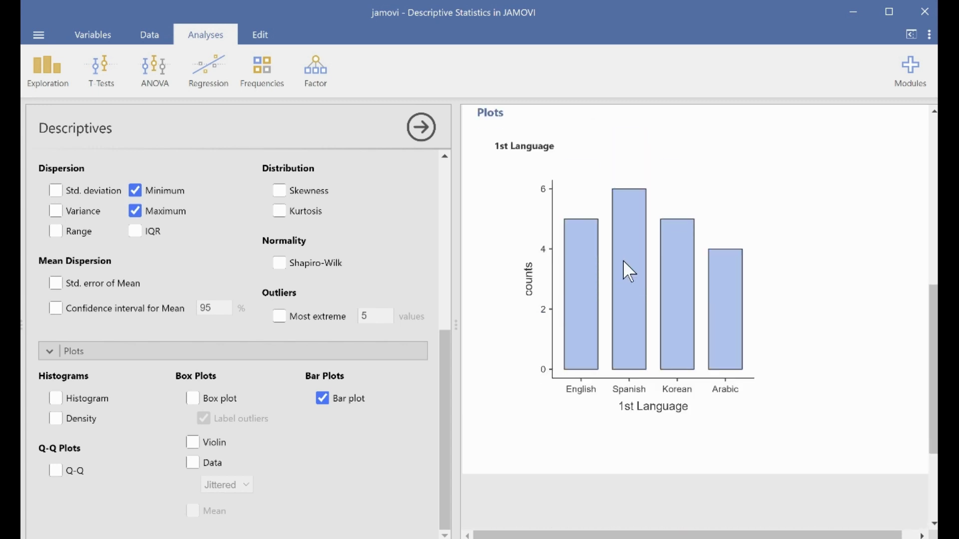
scroll(624, 262, "up", 1)
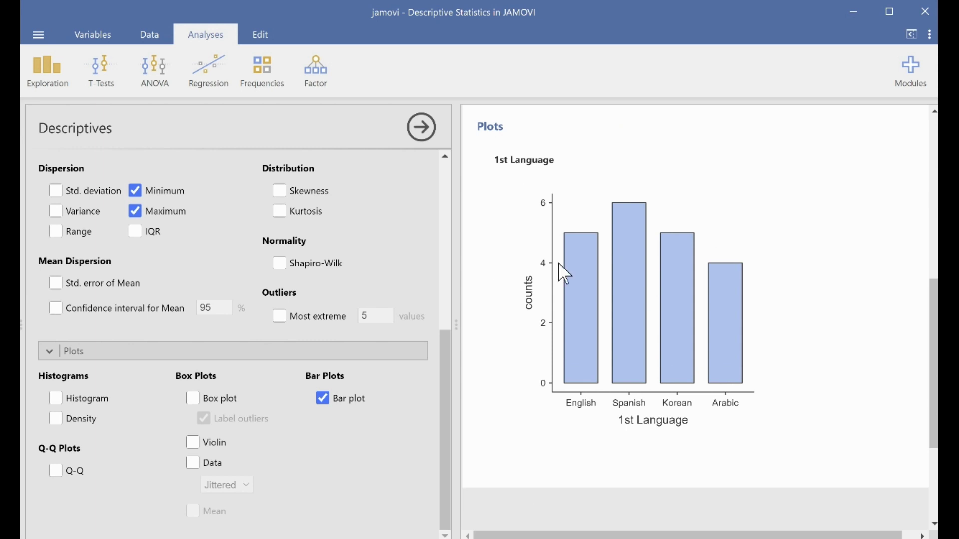